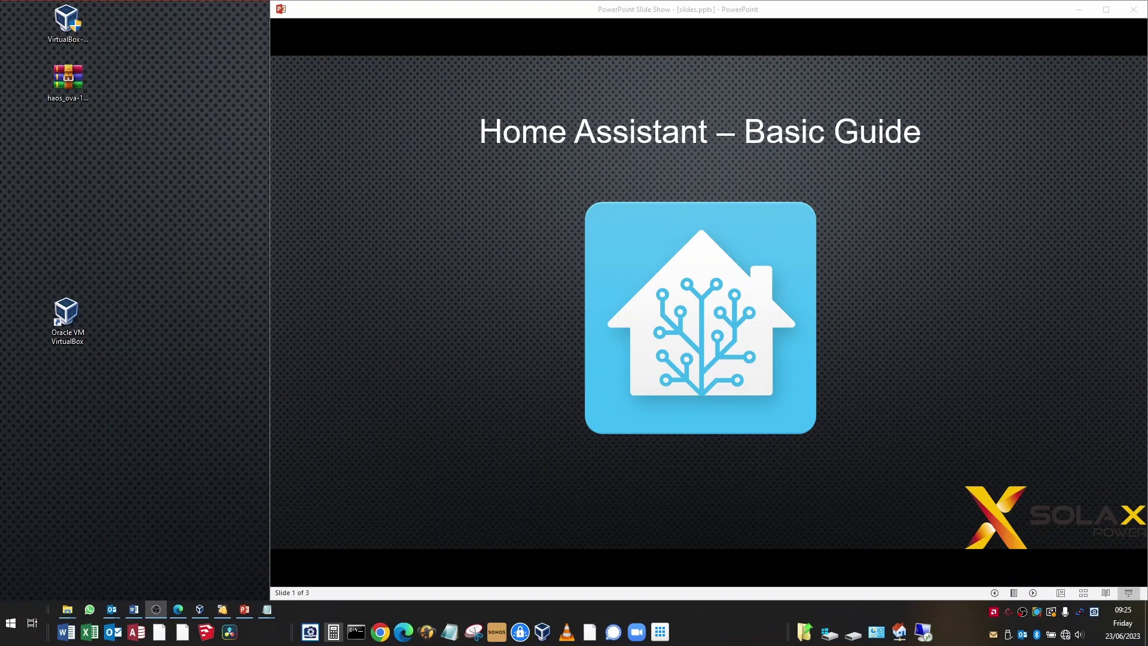
Advance the slide show from the title slide to slide 2, 'Setting up the wifi dongle'
click(1002, 203)
click(1002, 203)
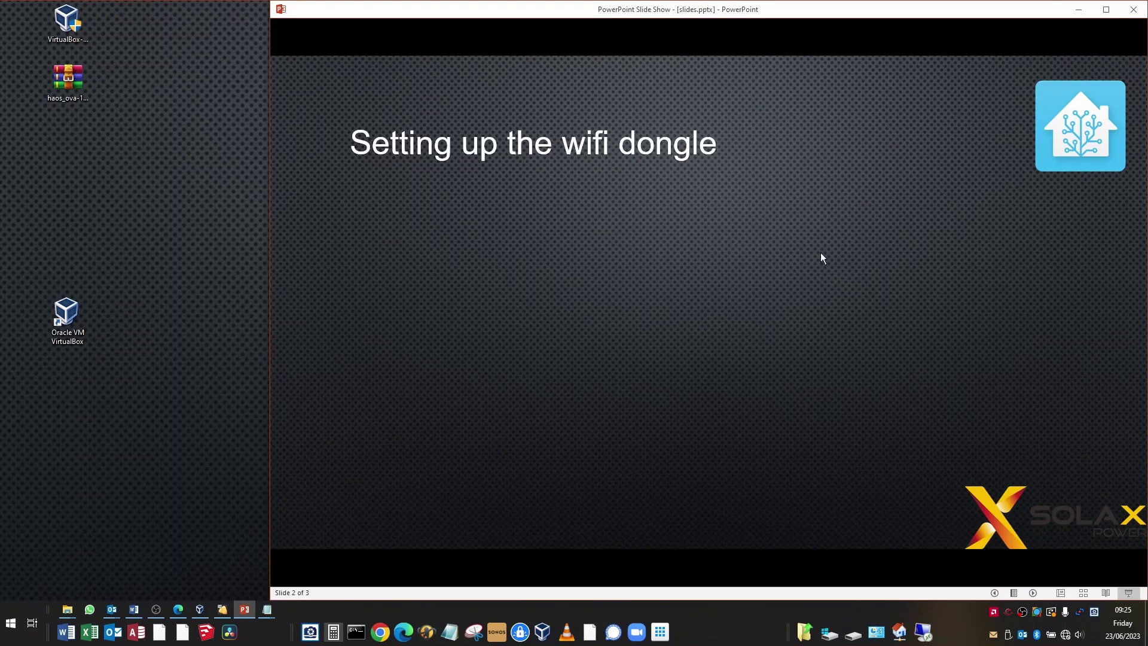
Build in the 'Introduction' and 'Connect to the dongle wifi network' bullets on slide 2
click(921, 328)
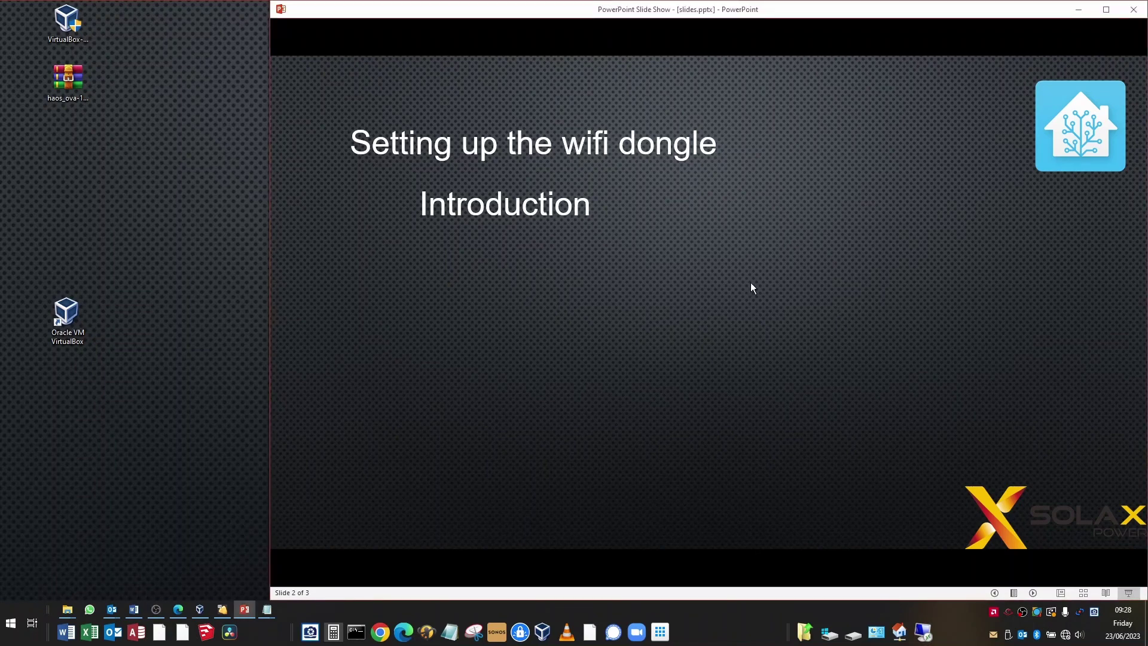
key(Right)
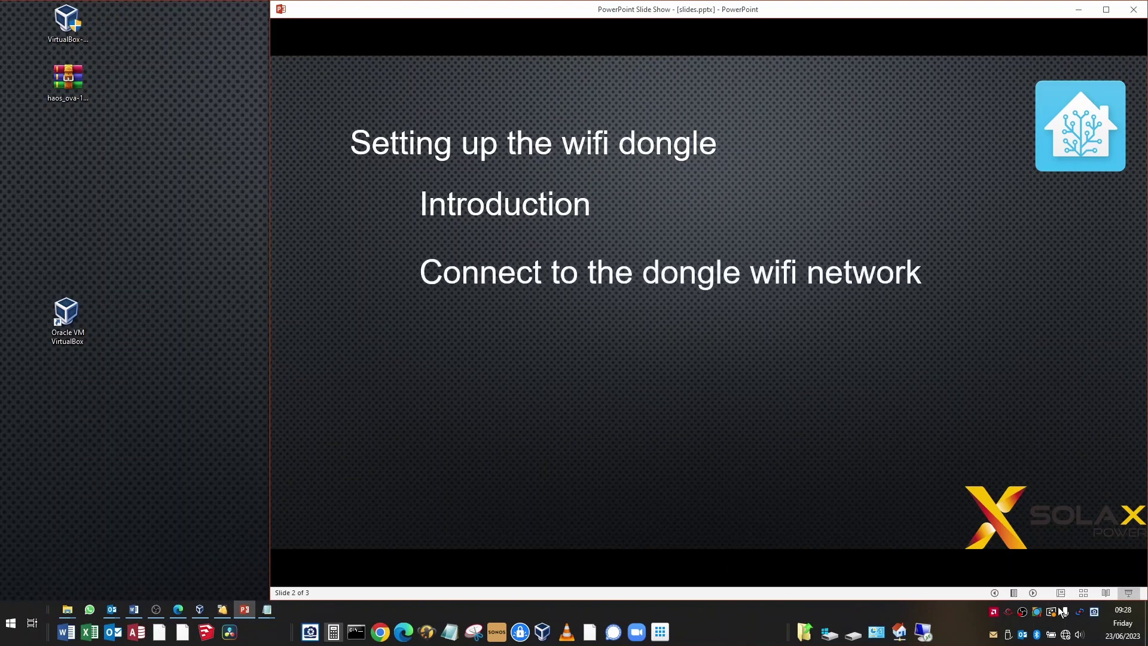
Connect to the dongle's open Wifi_SVK network, then show the '5.8.8.8 or 192.168.10.10' bullet
click(1067, 638)
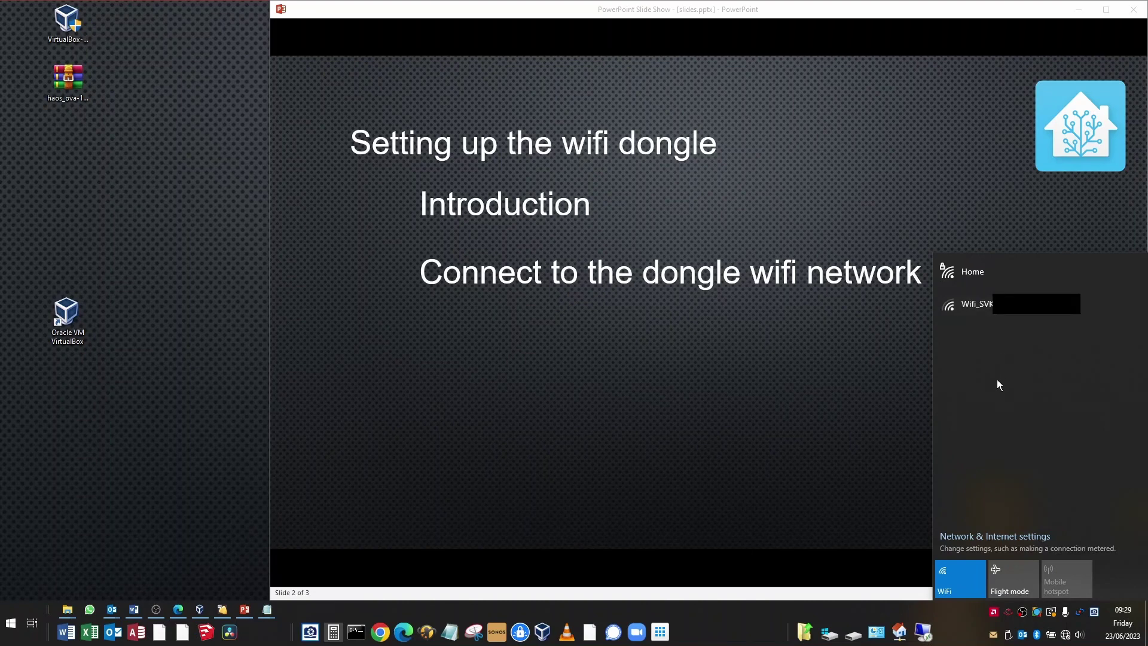
click(1003, 310)
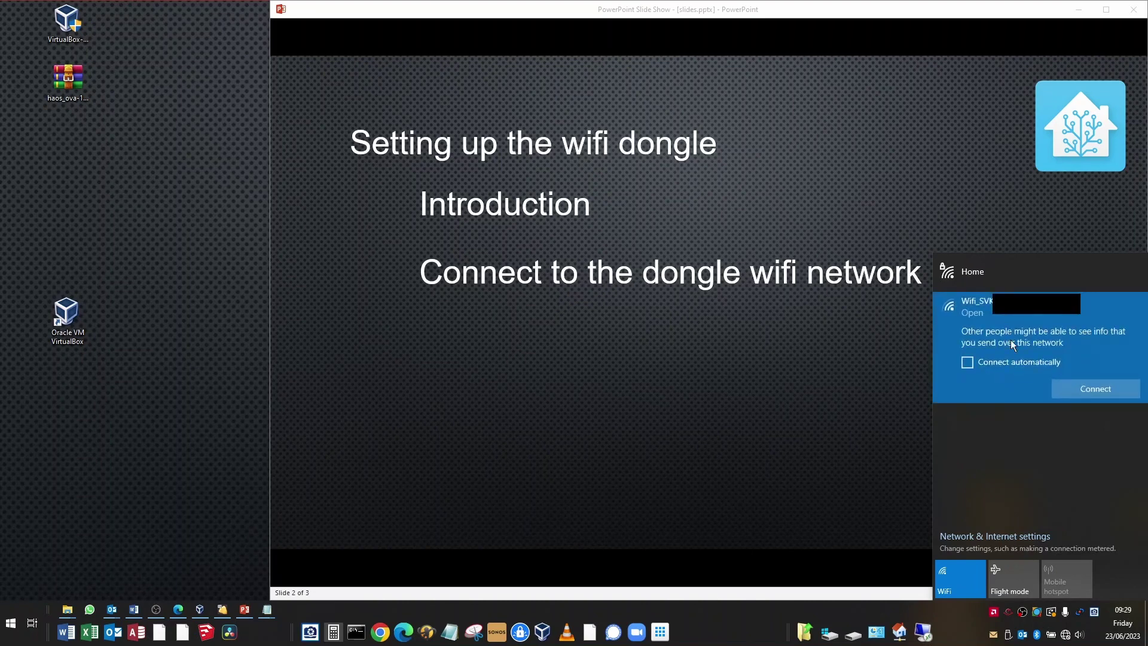
click(1089, 389)
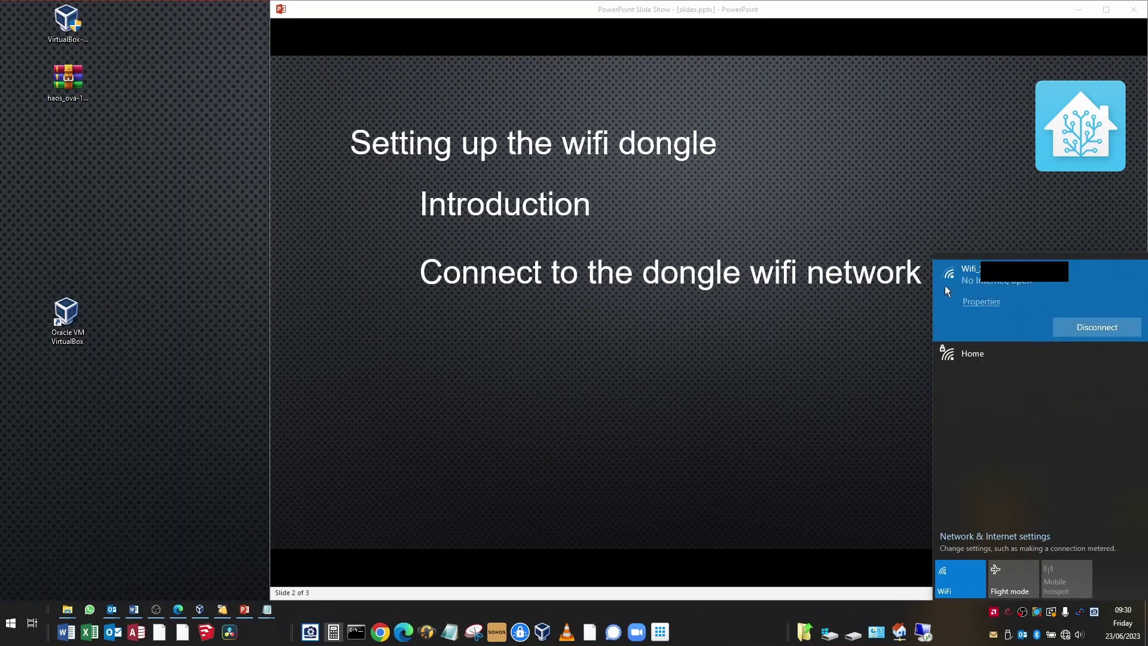
click(705, 388)
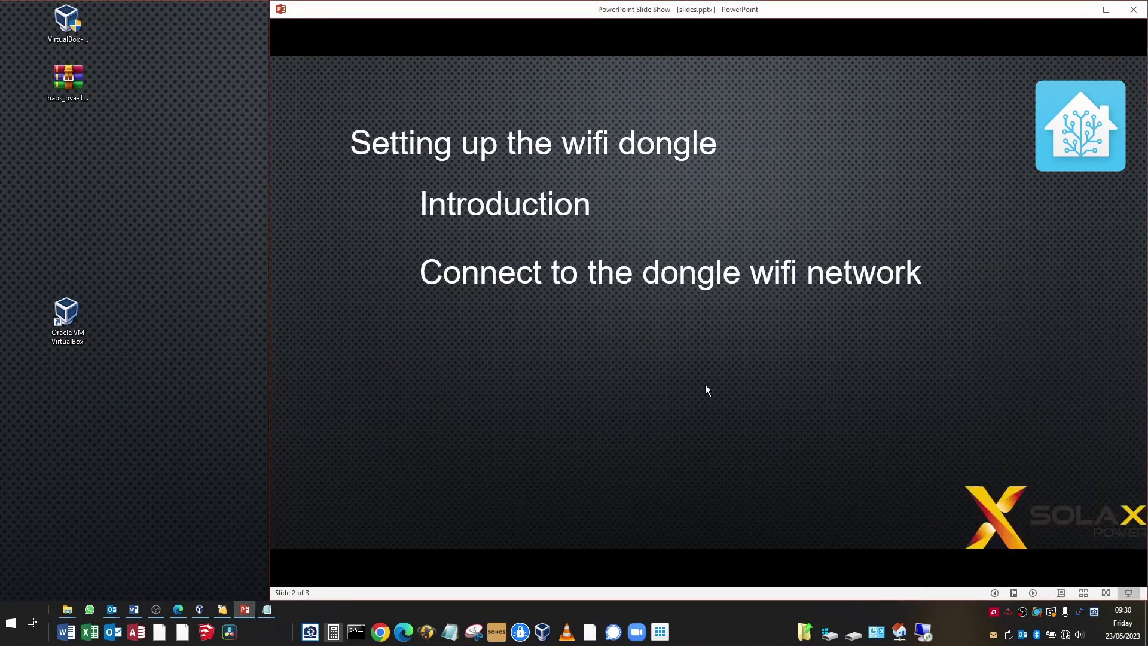
click(758, 357)
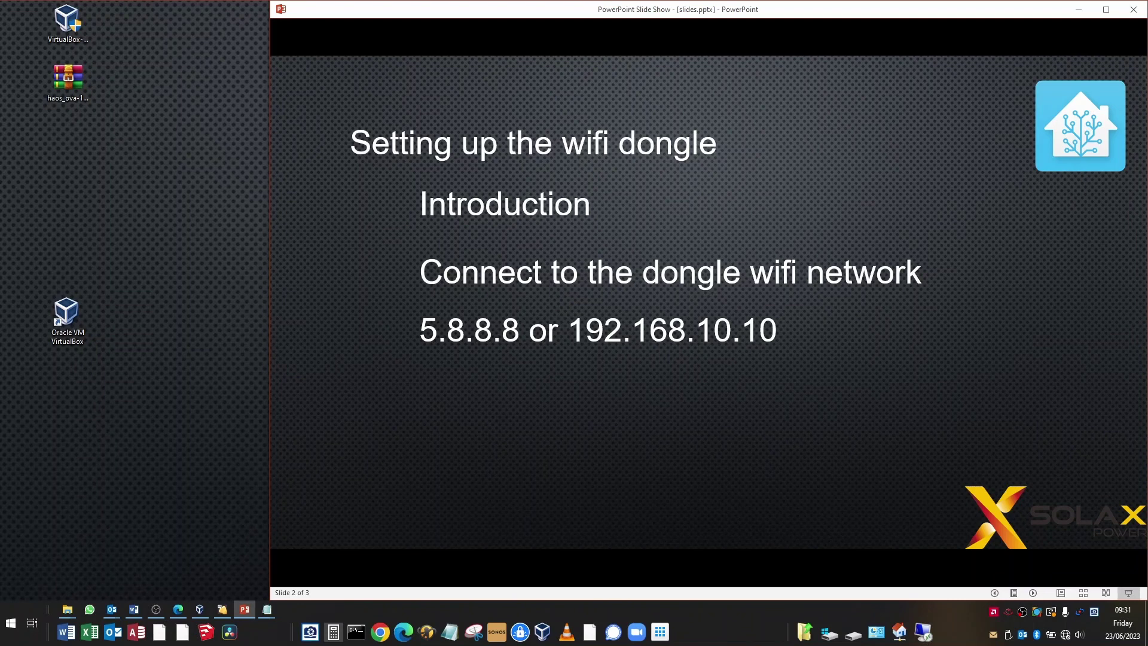
Switch from the slide show to the settings notes, then on to the web browser
key(alt+Tab)
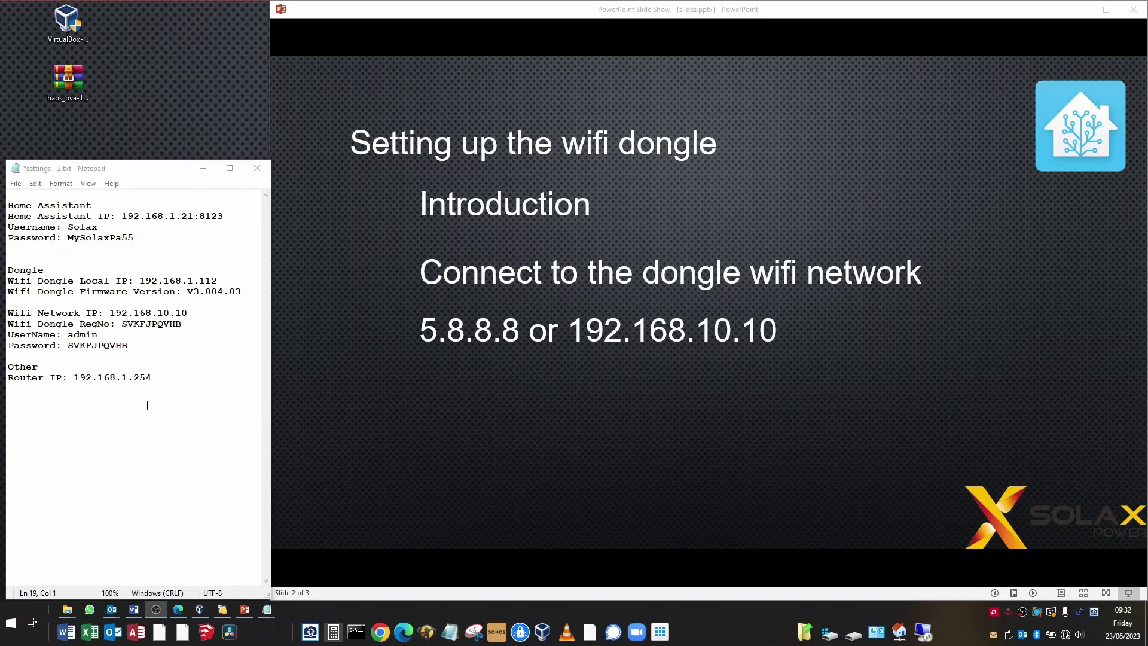
key(alt+Tab)
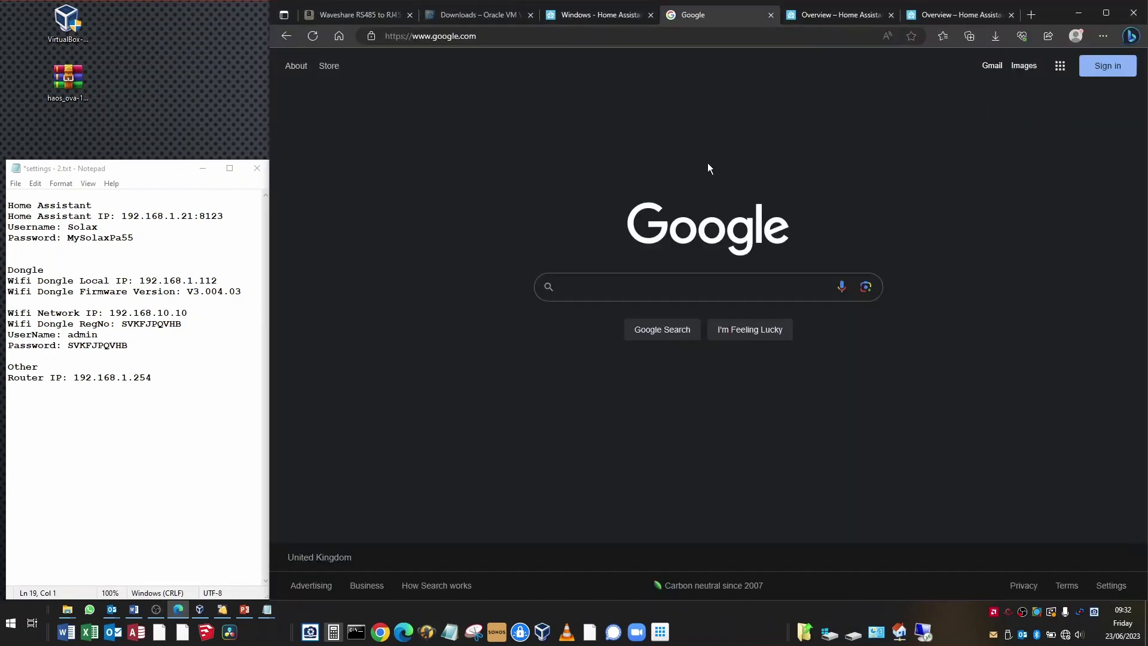
Open the dongle's web page at 192.168.10.10 in Edge
key(ctrl+l)
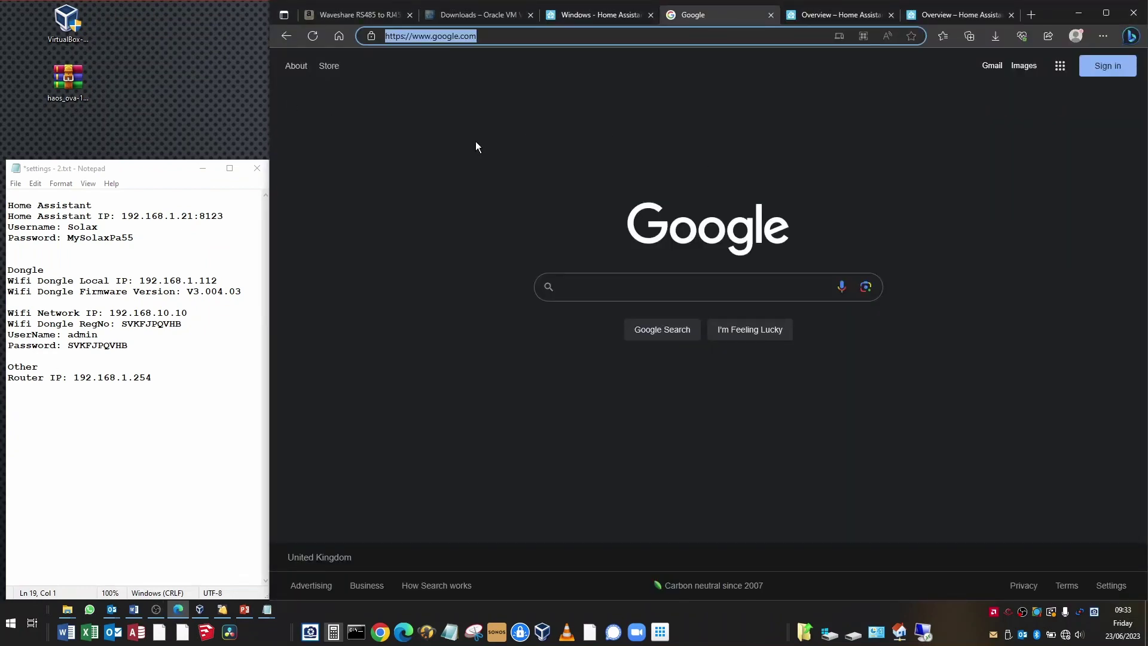
text(192.168.10.10)
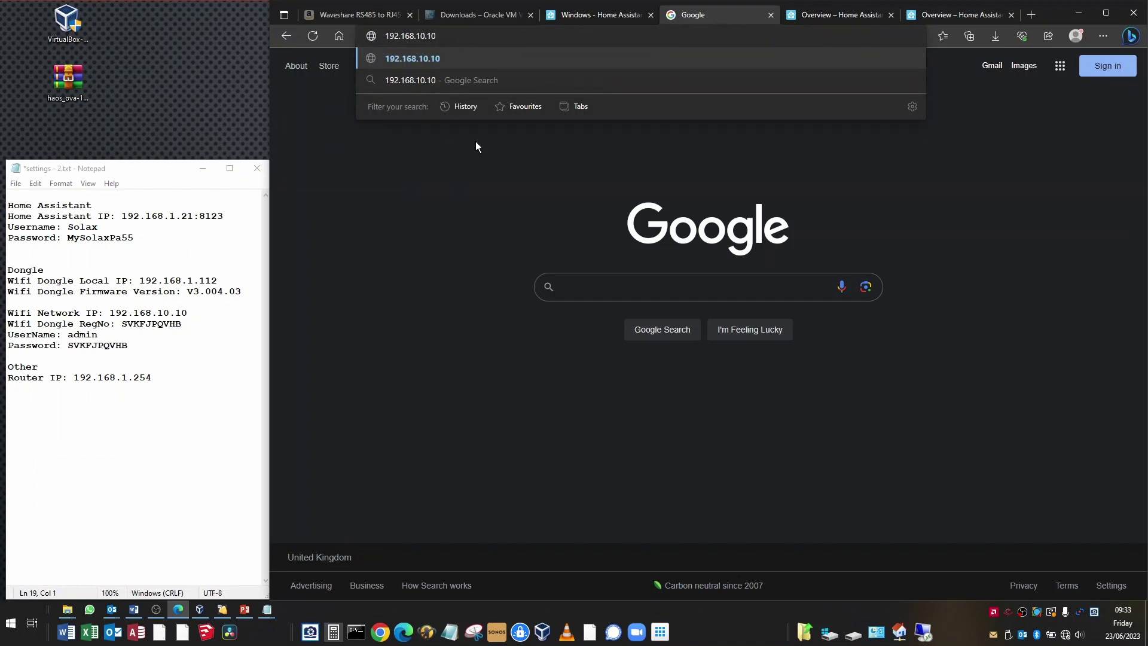
key(Return)
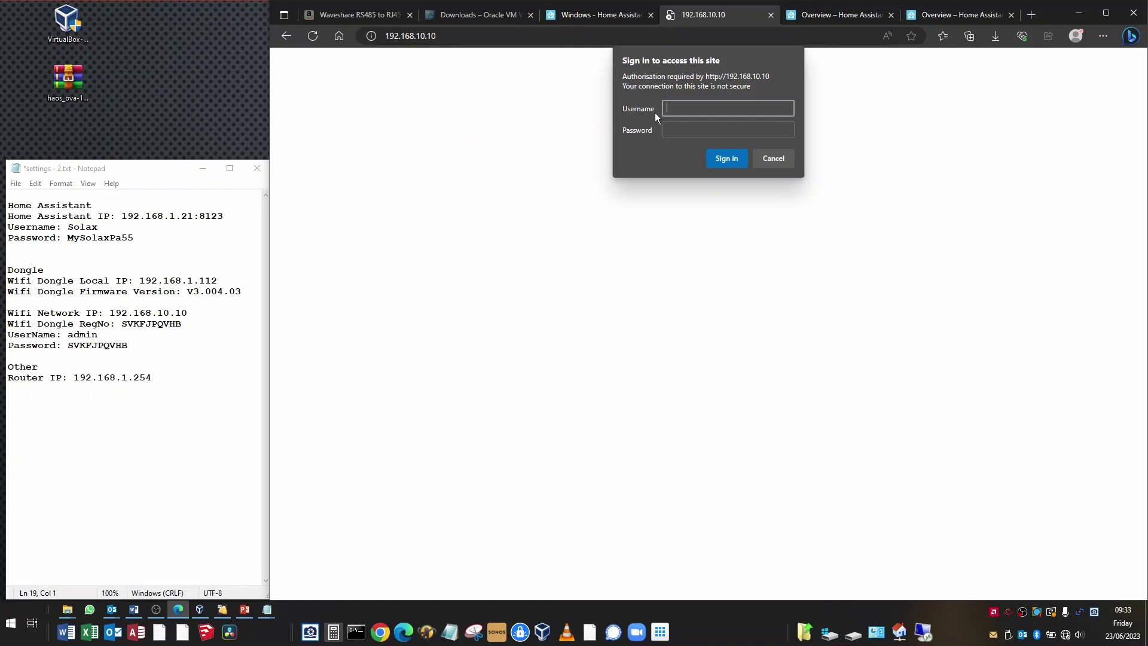
Sign in with username admin and the password copied from the settings notes
text(admin)
key(Tab)
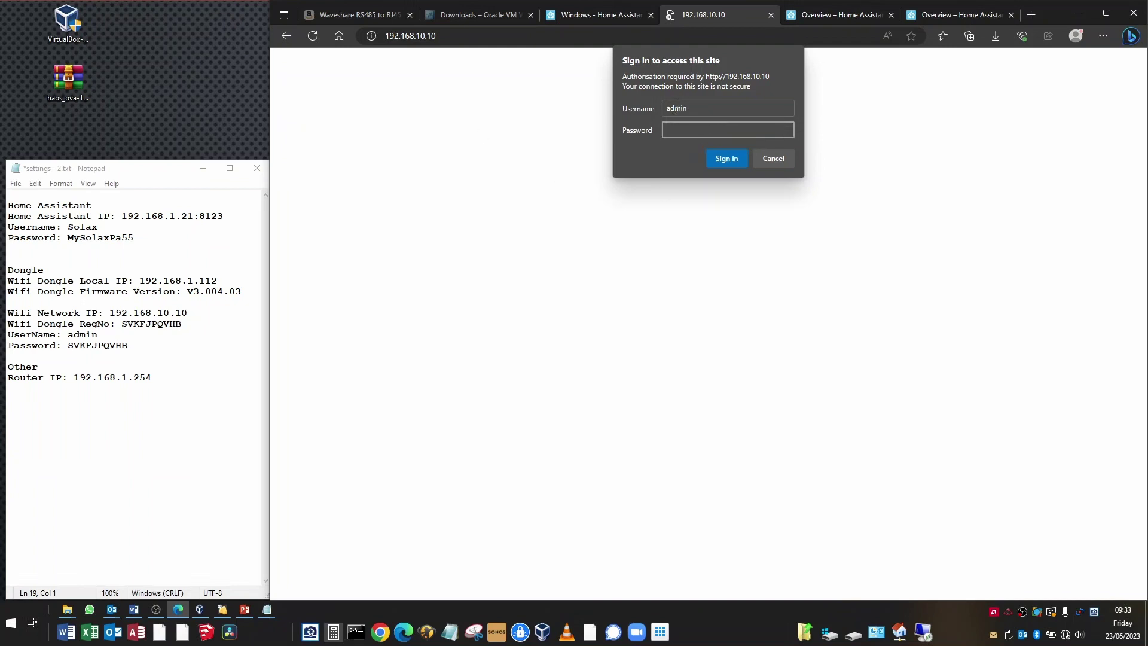
key(alt+Tab)
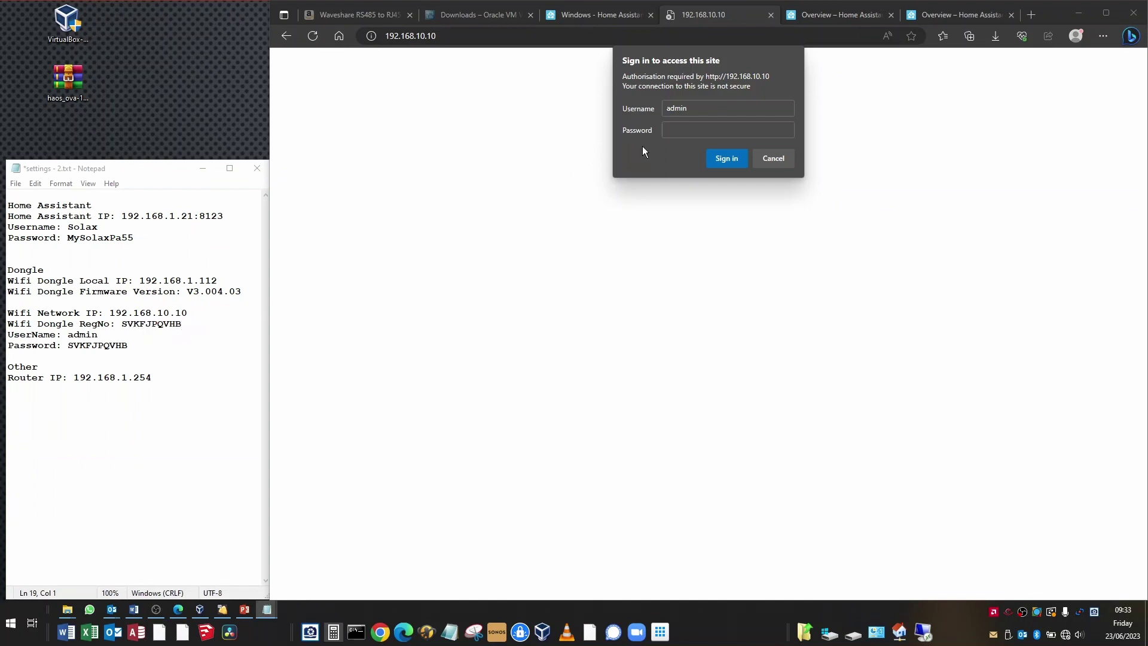
click(627, 127)
key(ctrl+v)
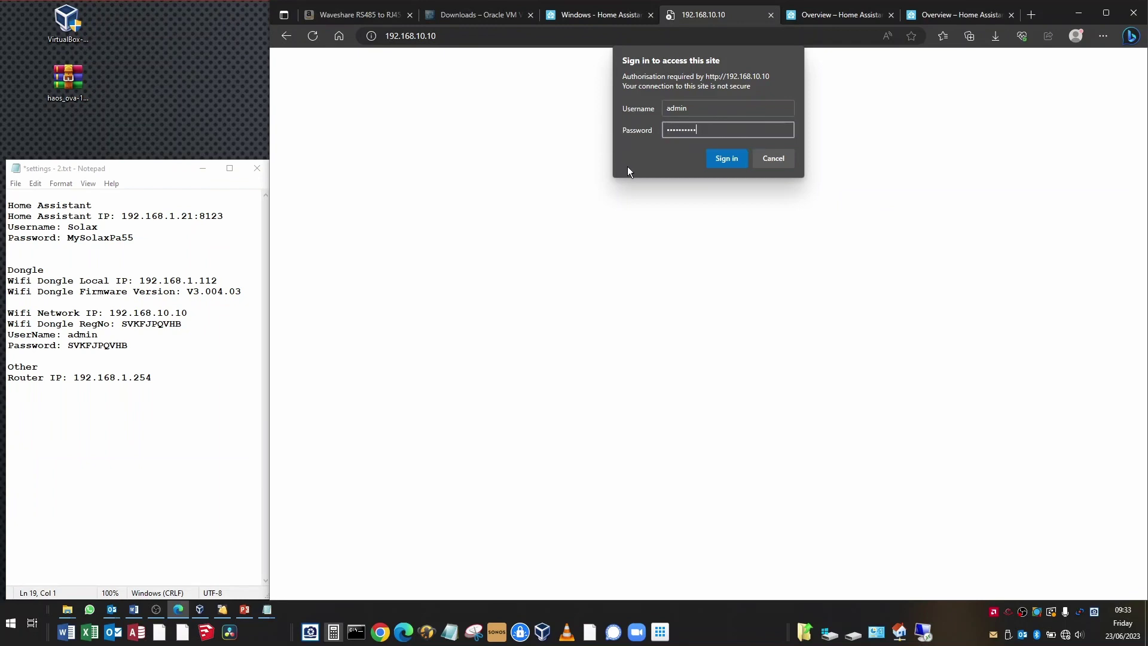
click(726, 159)
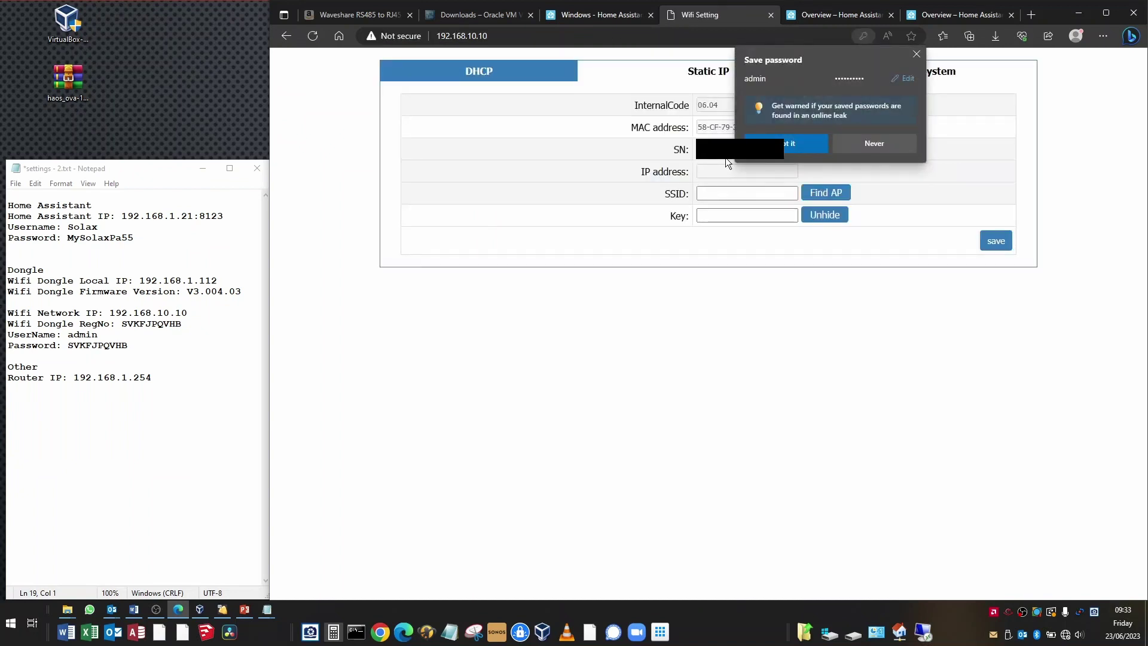
Dismiss Edge's save-password prompt and view the dongle's DHCP Wifi Setting page
click(916, 54)
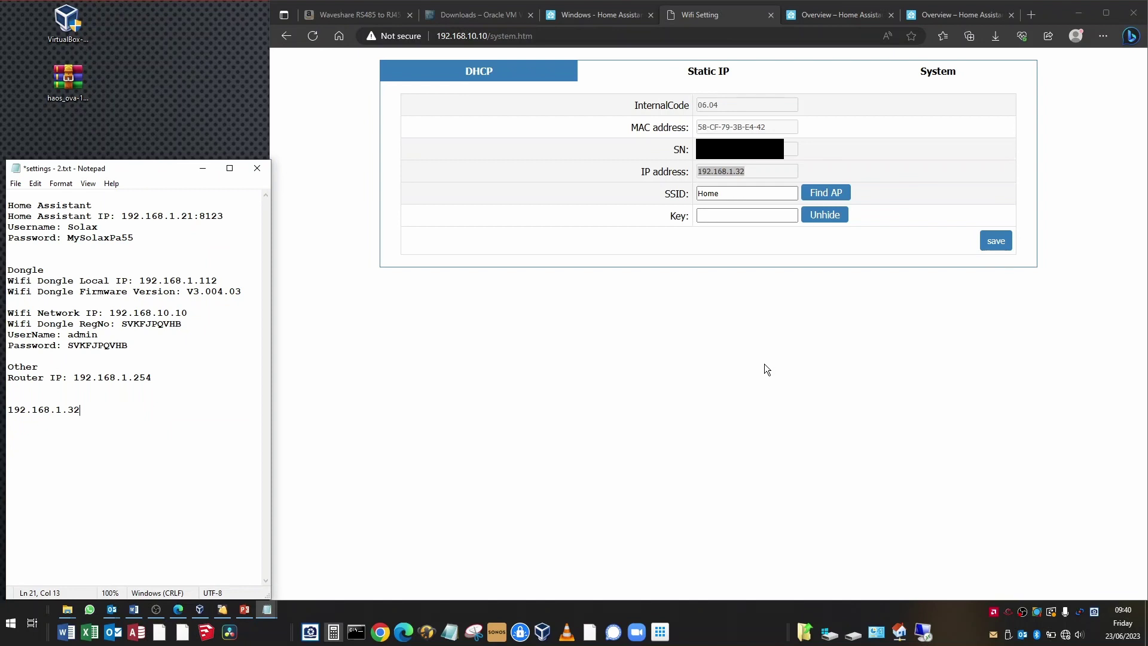
double_click(752, 171)
click(739, 172)
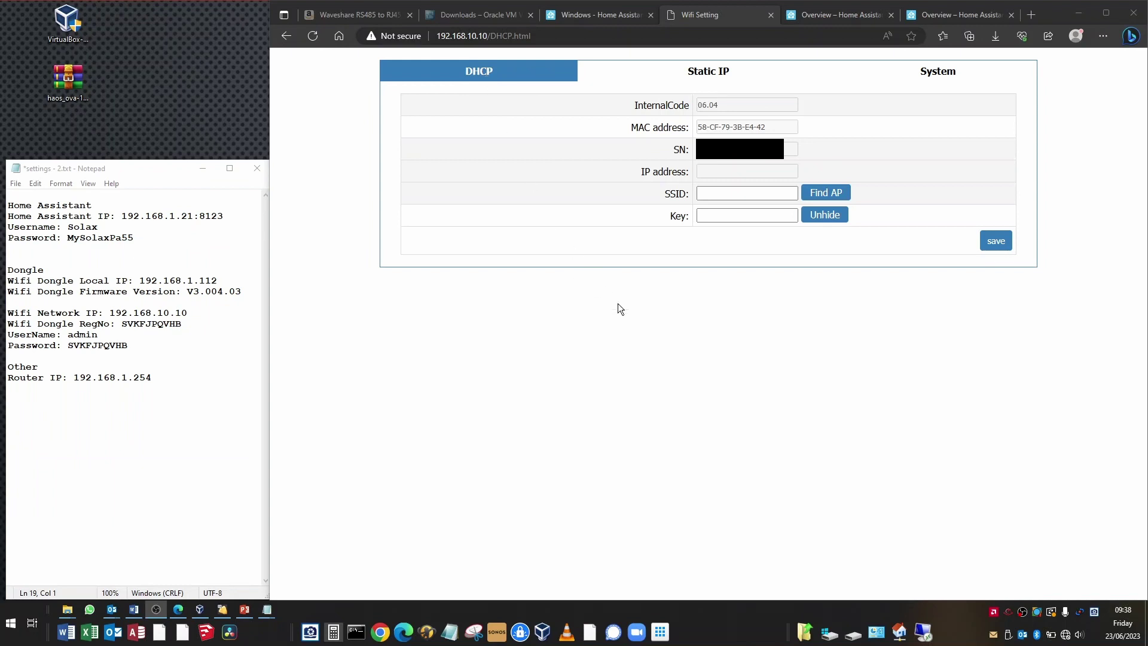
Set the dongle's SSID to Home, paste the Wi-Fi key from the notes, and save
click(826, 193)
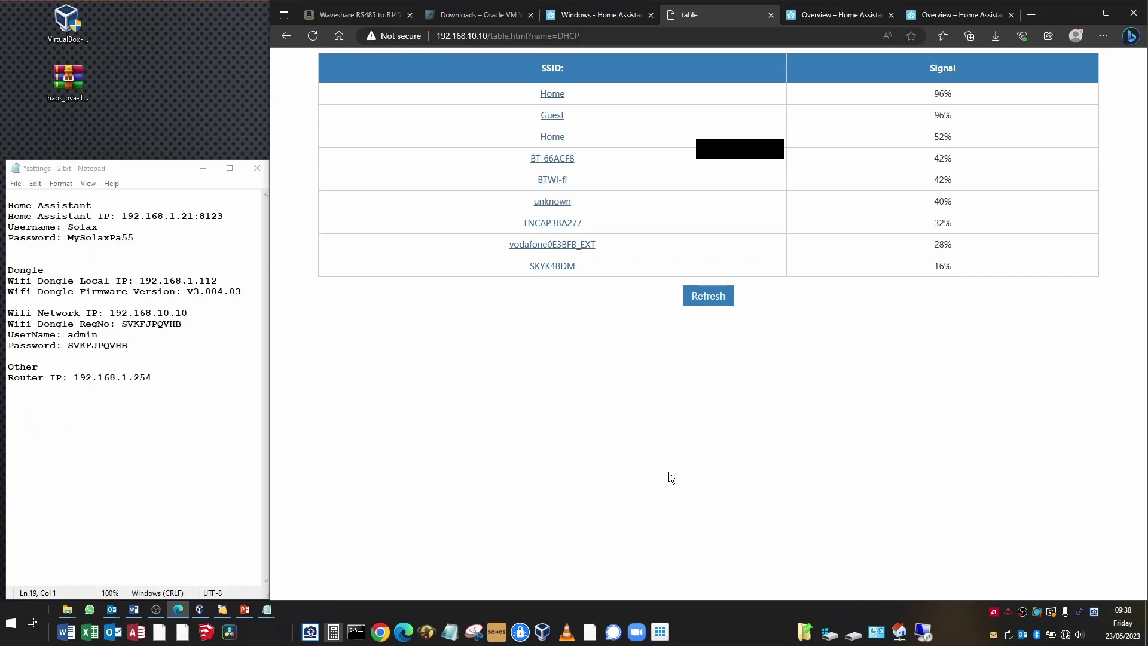
click(550, 93)
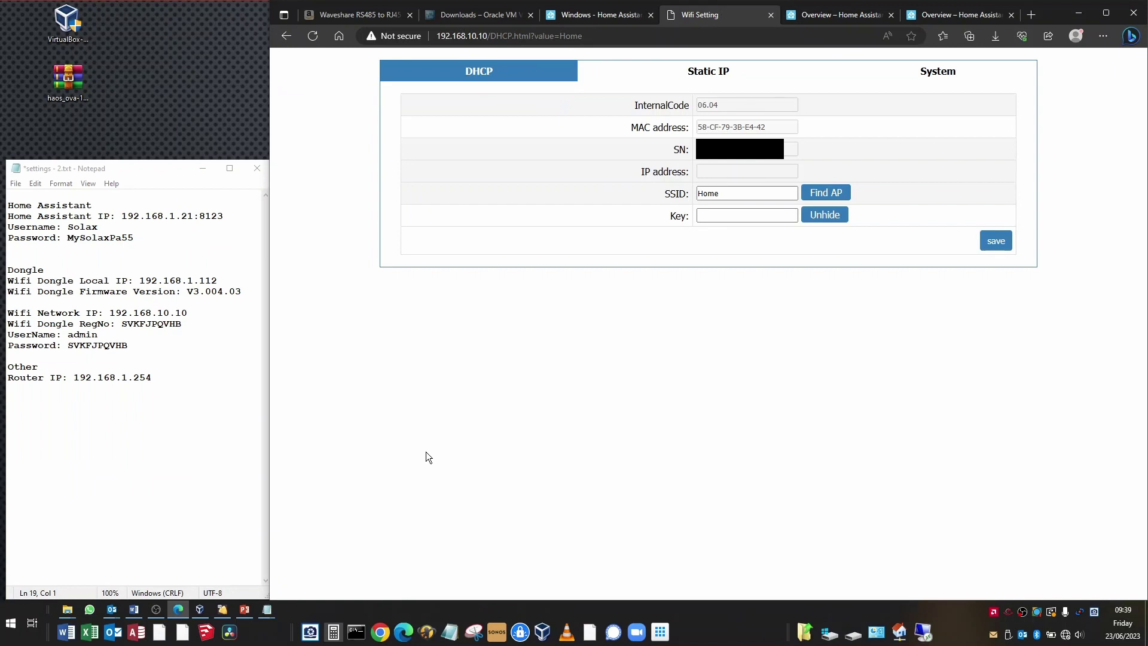
key(alt+Tab)
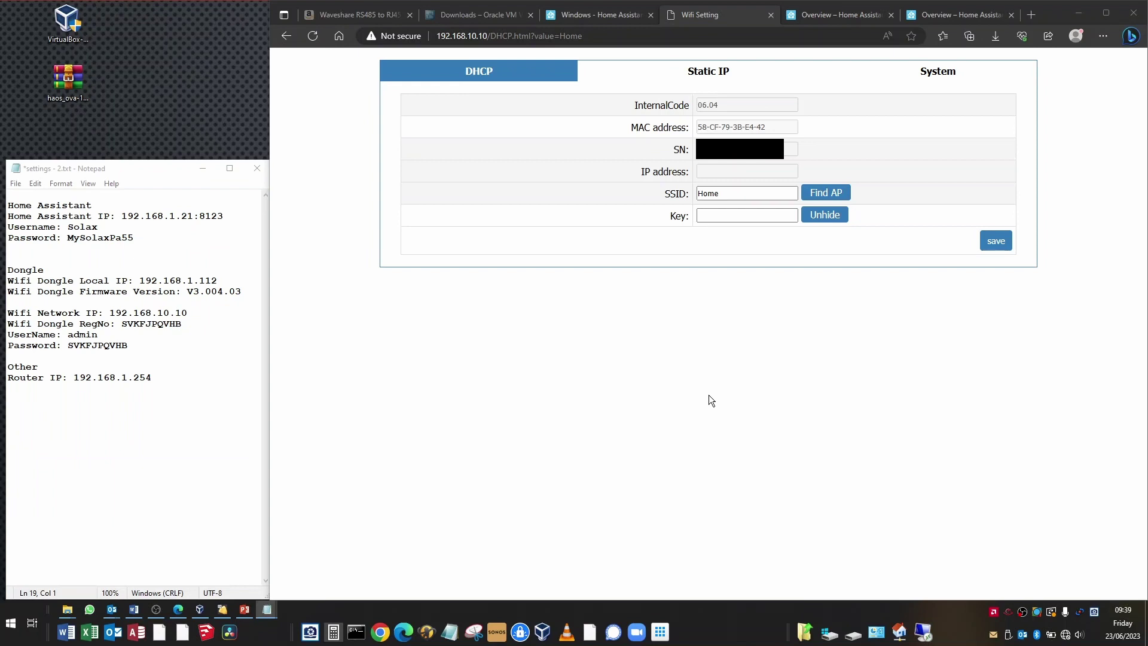
click(730, 218)
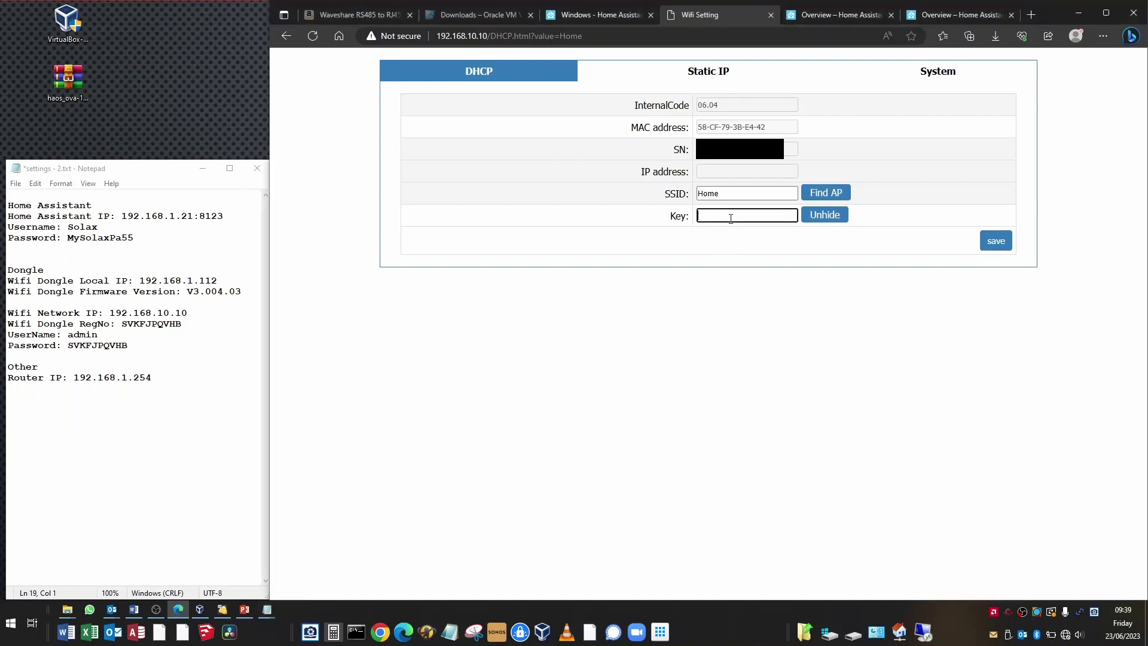
key(ctrl+v)
click(991, 249)
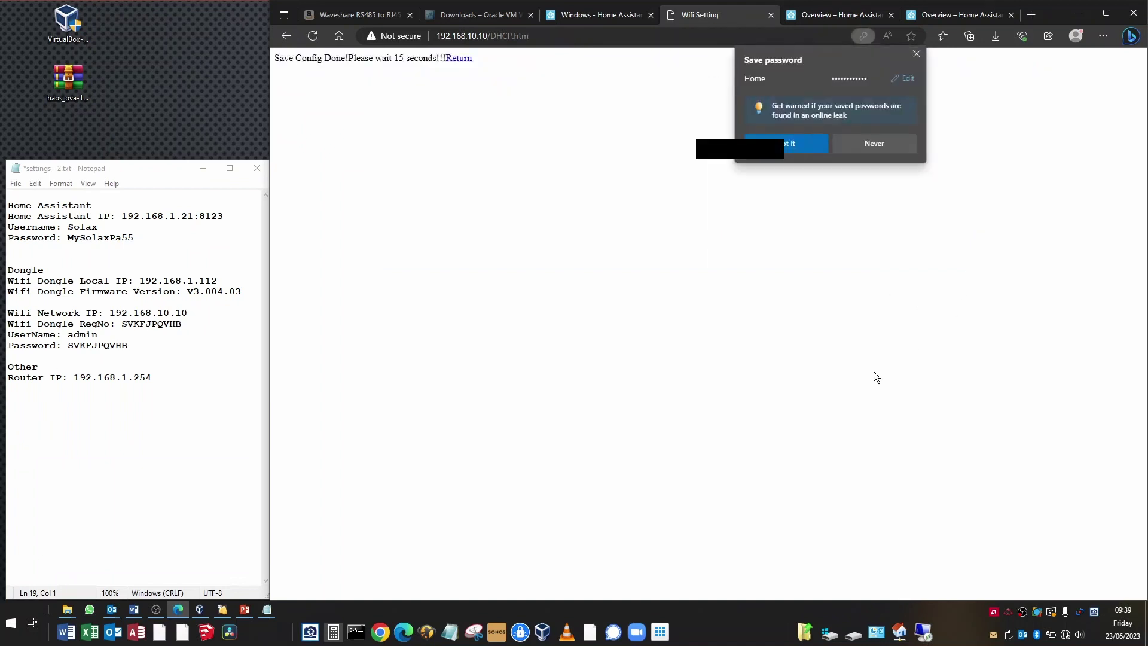
Dismiss the save-password prompt and reload the settings page showing SSID Home, IP 192.168.1.32
click(916, 54)
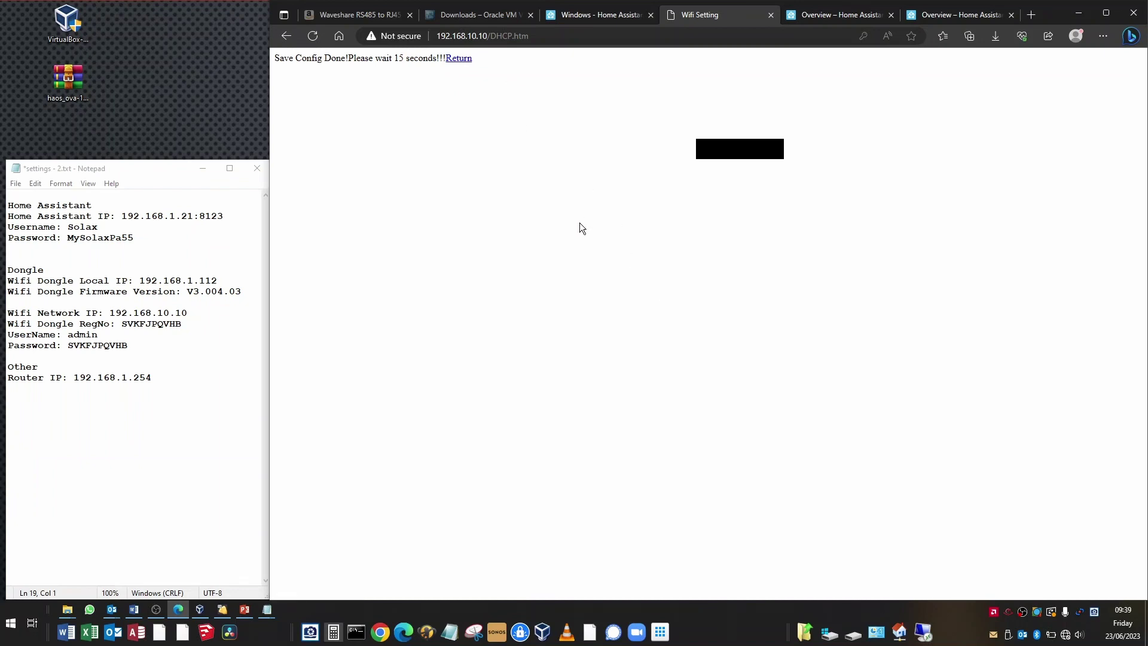
click(458, 58)
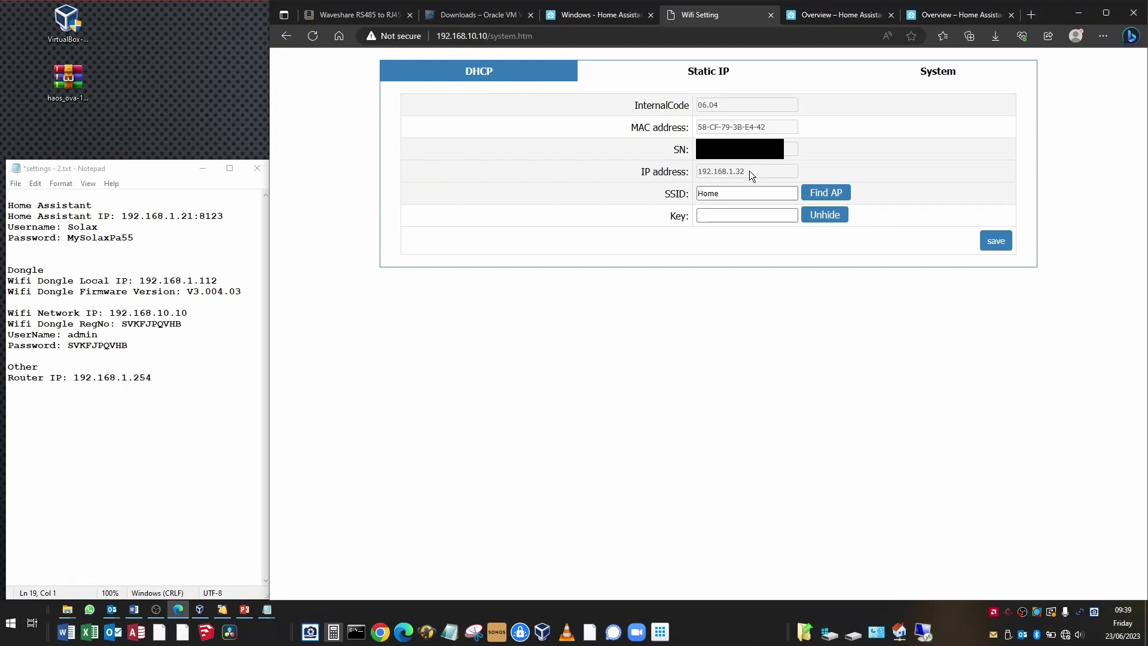
Copy the new address 192.168.1.32 onto a new line in the notes, then open Static IP
drag(749, 171, 695, 171)
key(ctrl+c)
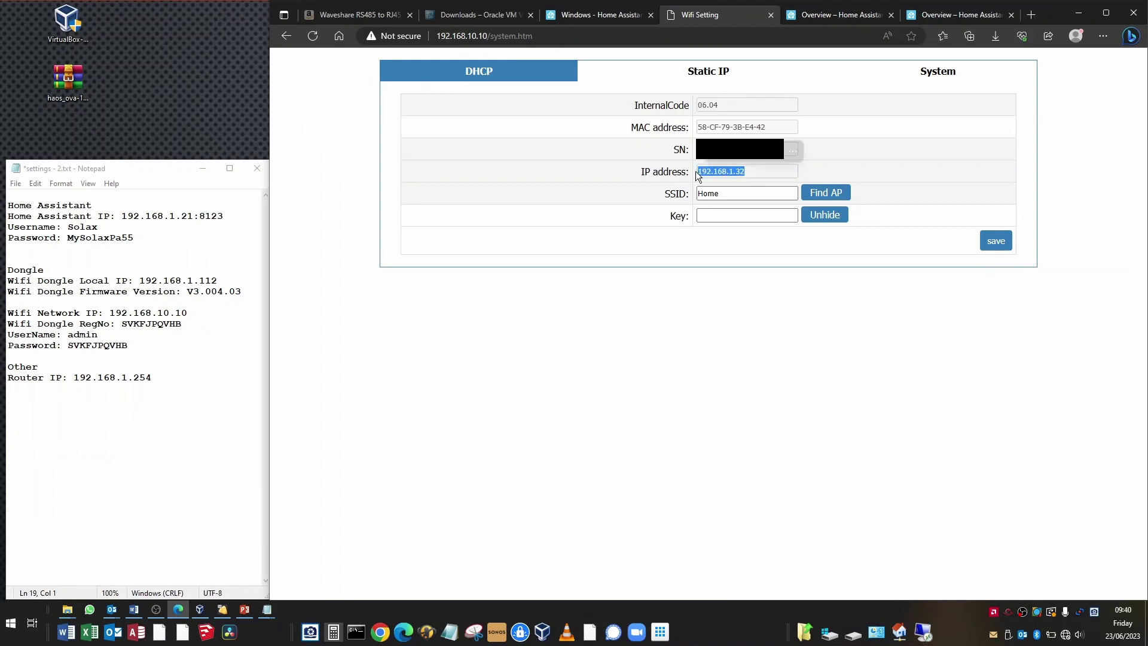
click(225, 473)
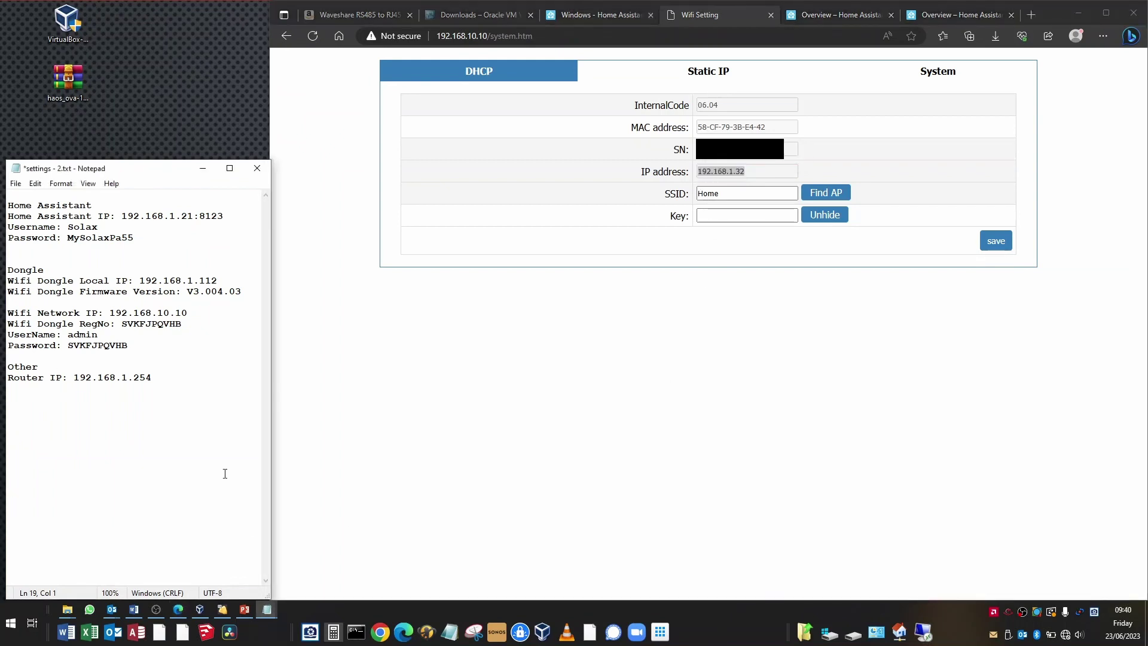
key(Return)
key(ctrl+v)
click(776, 351)
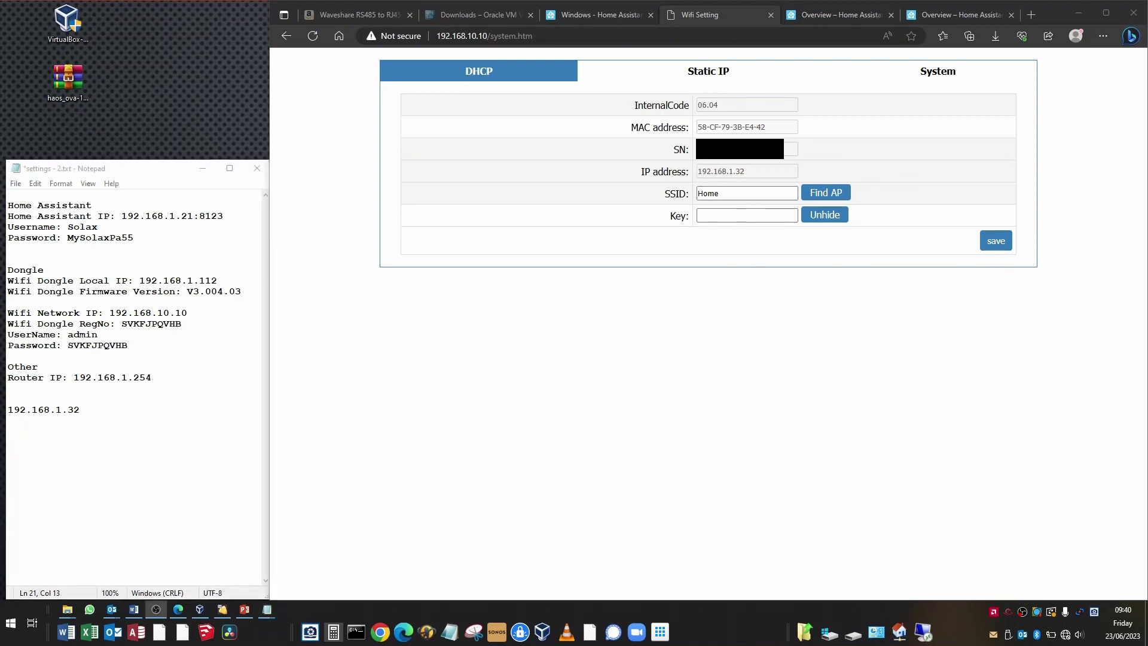
click(706, 74)
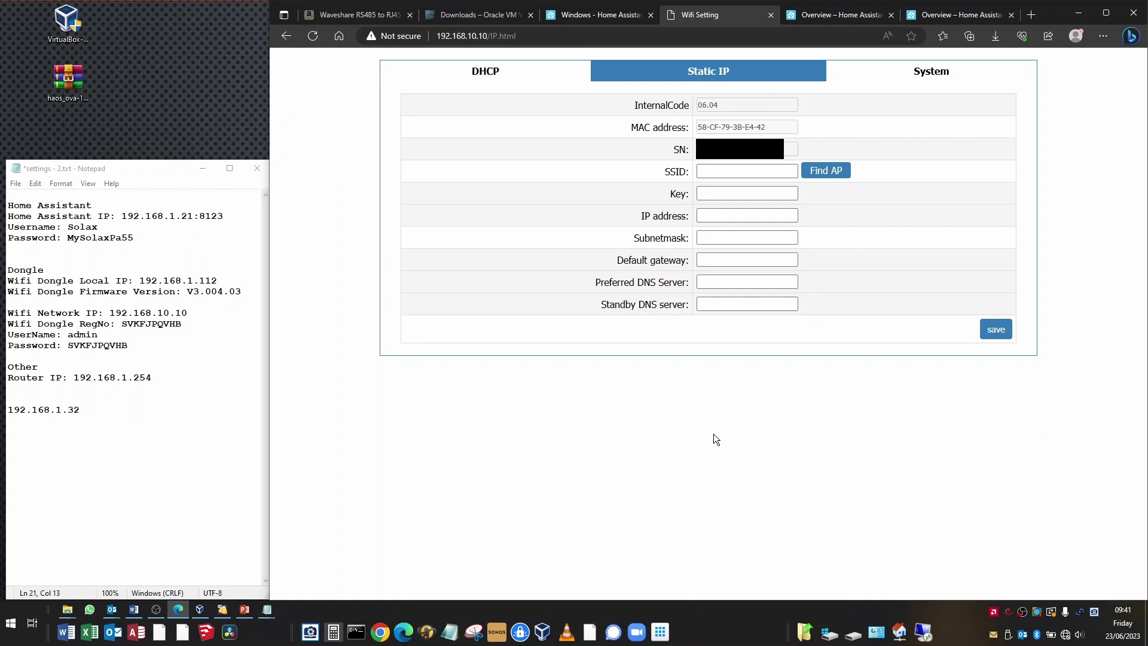
Run Find AP to list visible networks by signal strength, with Guest and Home strongest
click(826, 171)
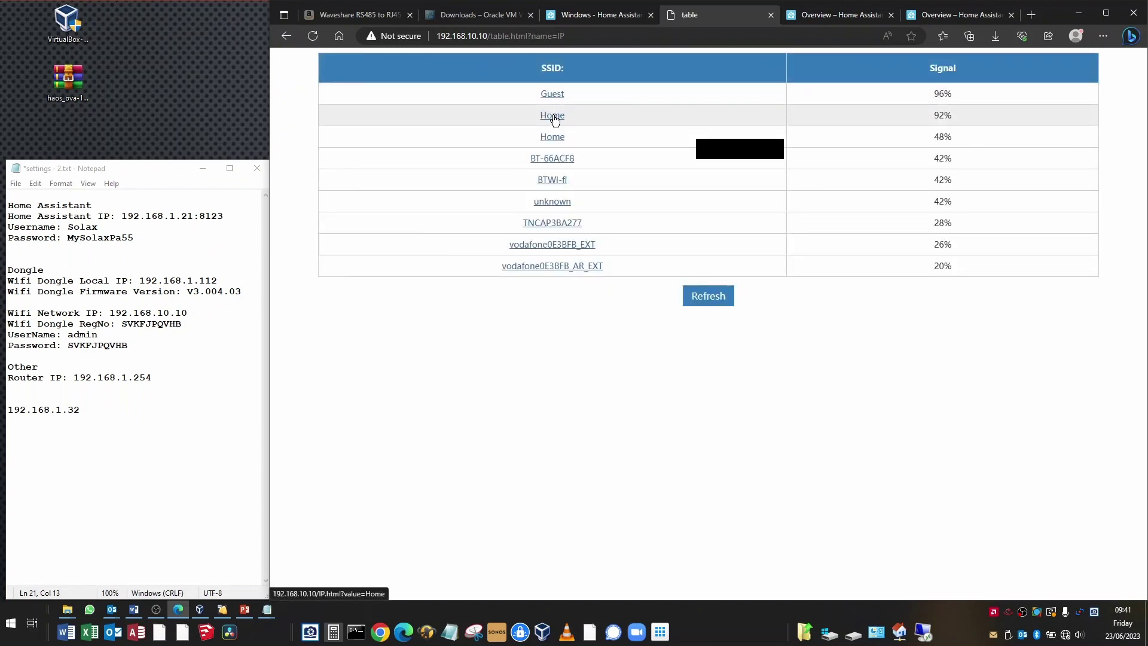
Choose the Home SSID and paste the Wi-Fi key copied from the notes
click(554, 118)
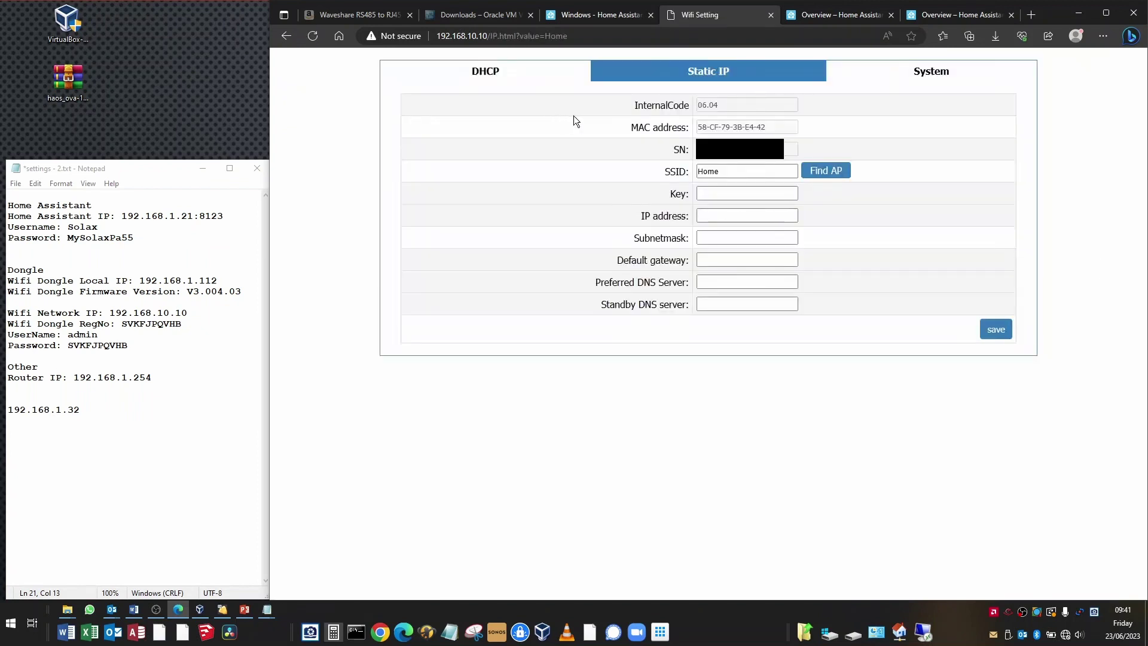
click(749, 194)
key(alt+Tab)
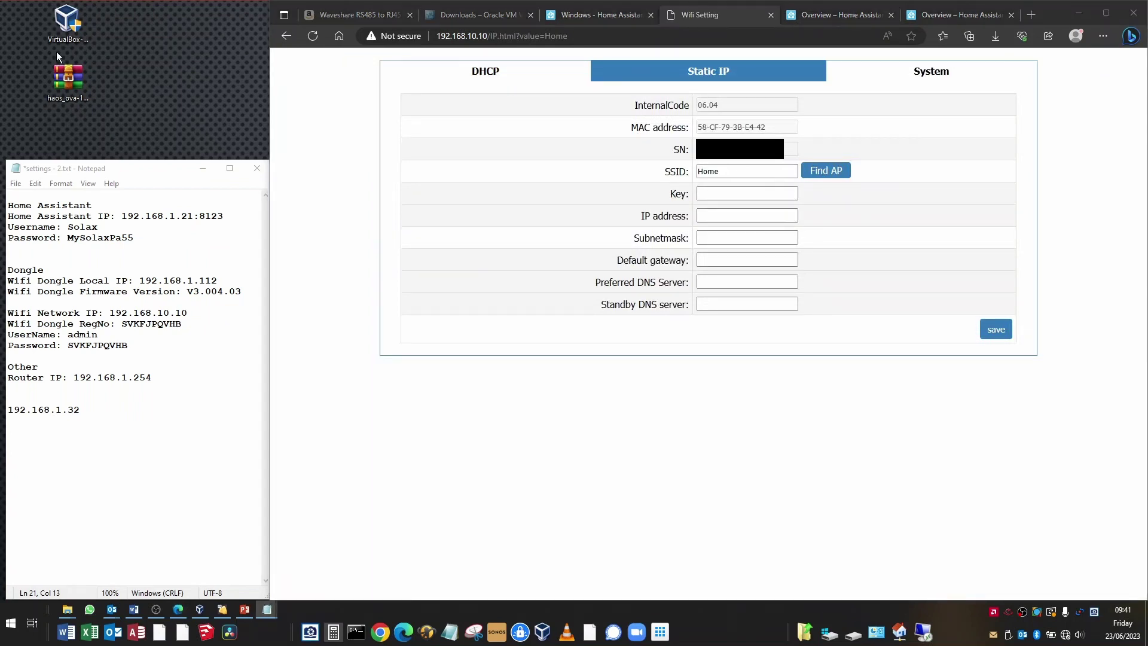
click(737, 195)
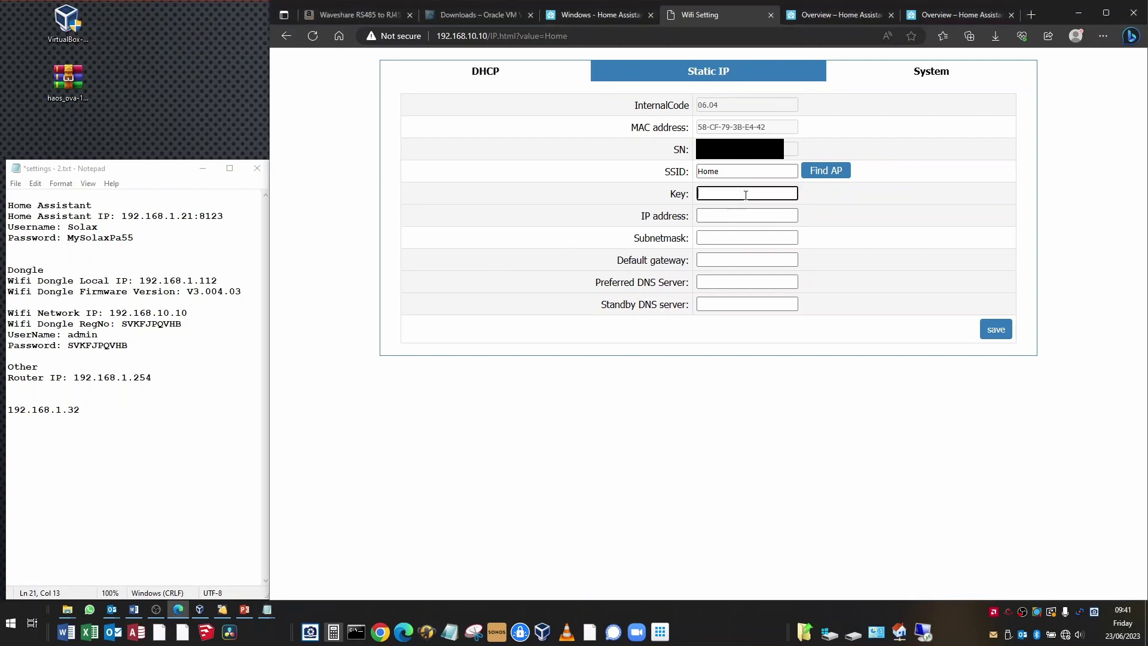
key(ctrl+v)
Enter IP 192.168.1.112, subnet mask 255.255.255.0 and gateway 192.168.1.254
click(747, 215)
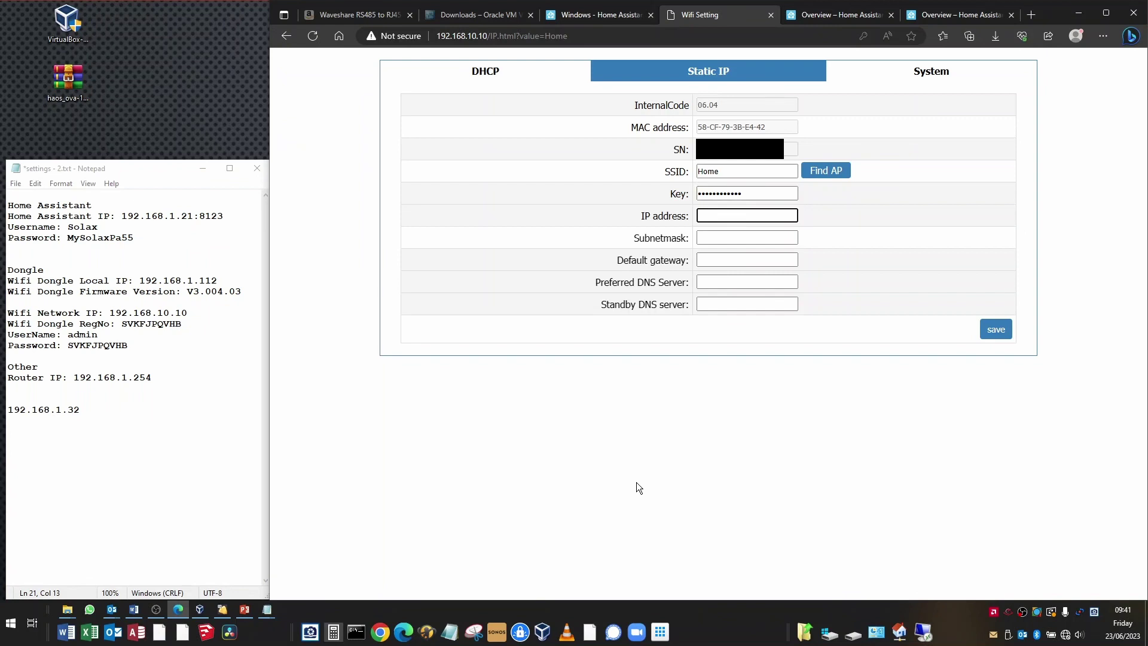
drag(217, 281, 140, 281)
key(ctrl+c)
click(744, 219)
key(ctrl+v)
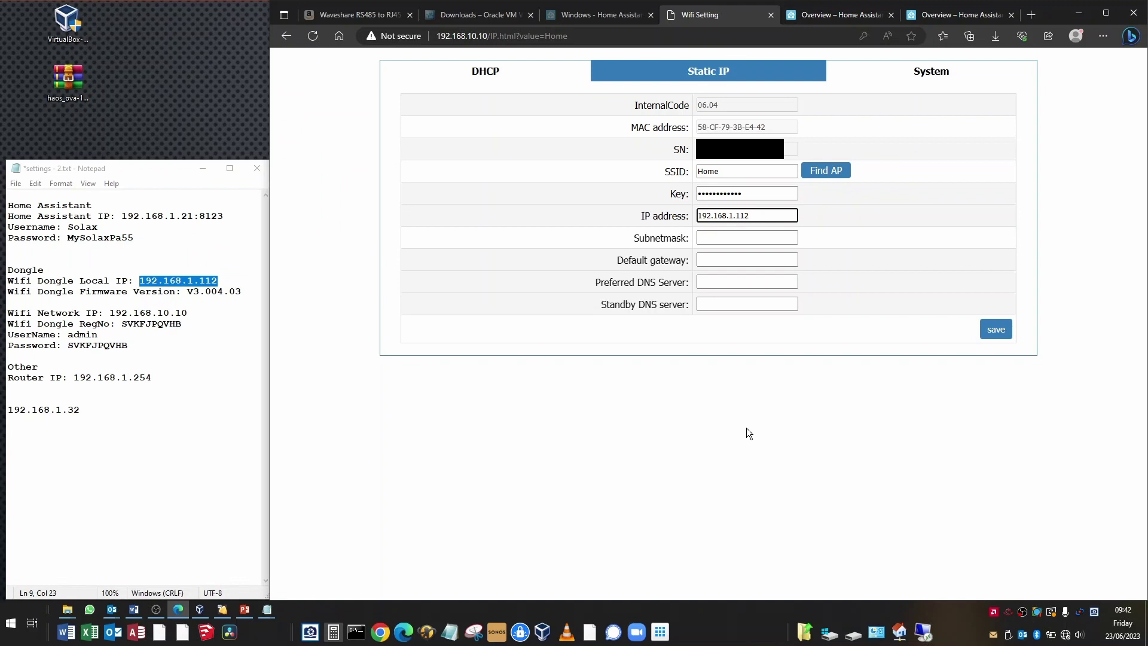
click(753, 237)
text(255)
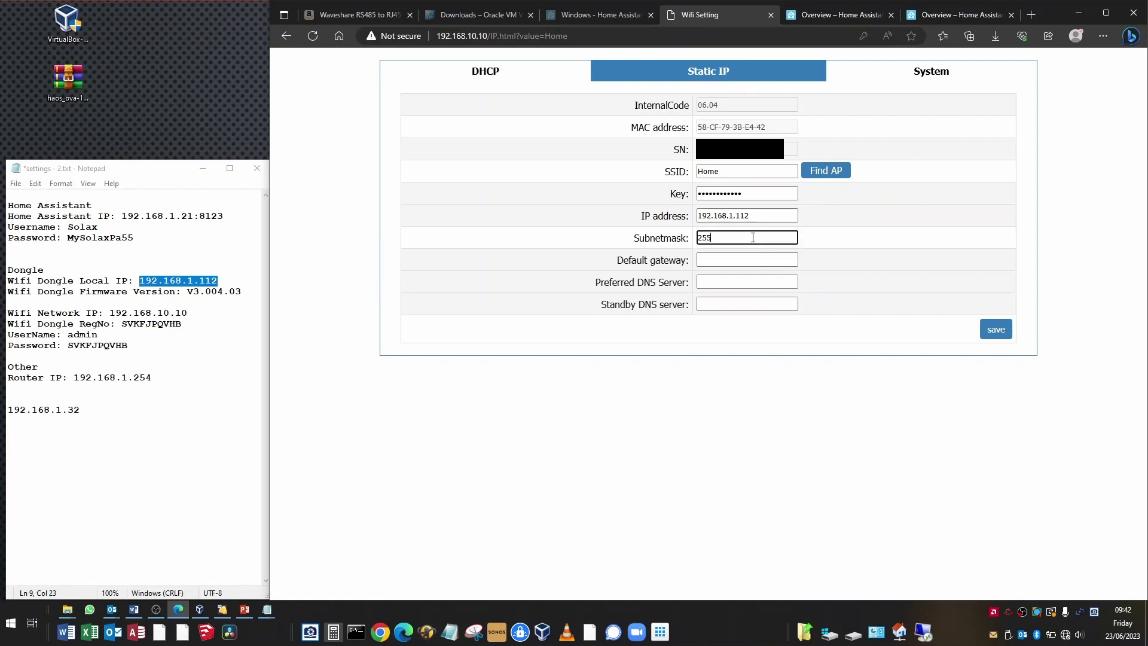
text(.255.255.0)
click(757, 260)
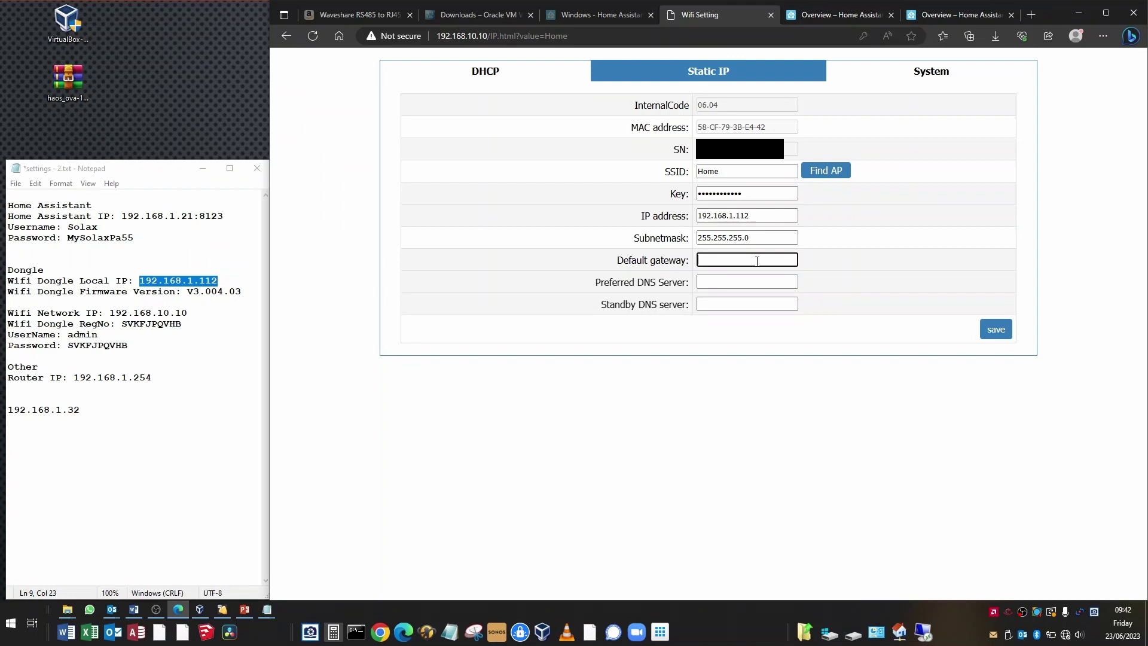
text(192.168.1.254)
Save the static IP settings, decline Edge's password prompt, and recheck the Static IP form
click(996, 334)
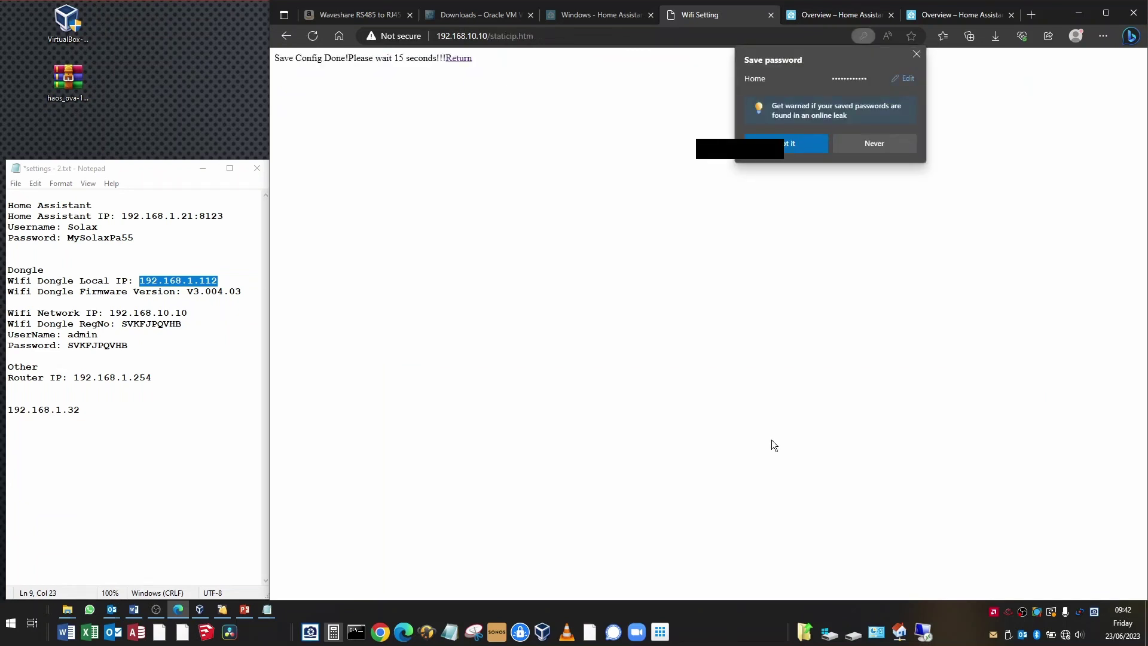
click(916, 54)
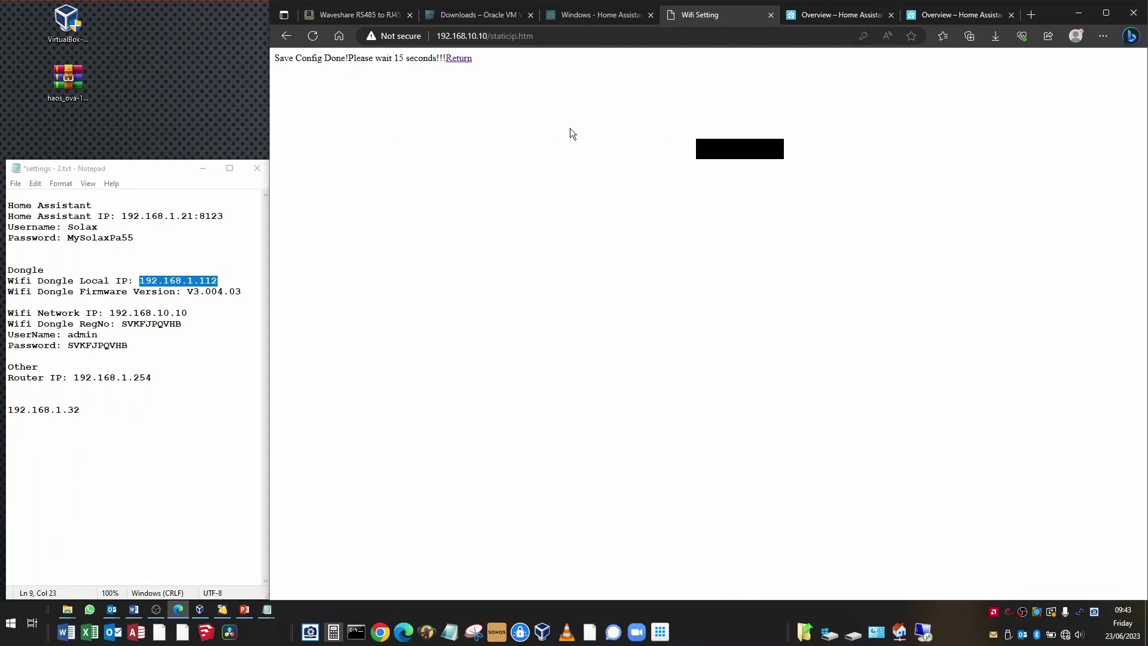
click(461, 59)
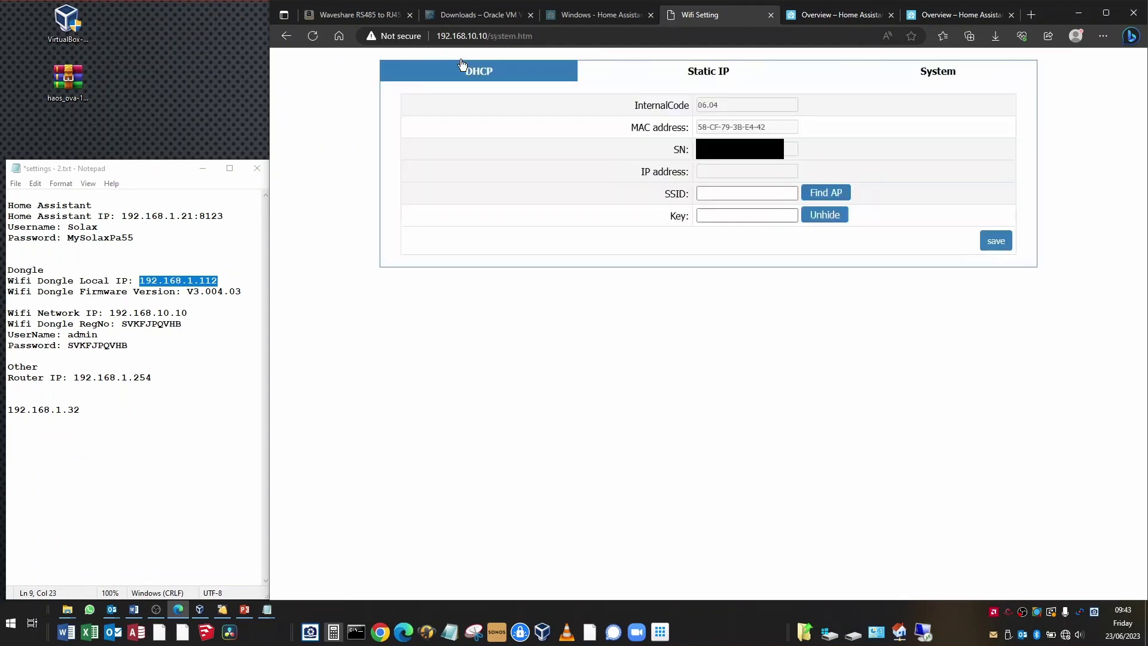
click(697, 73)
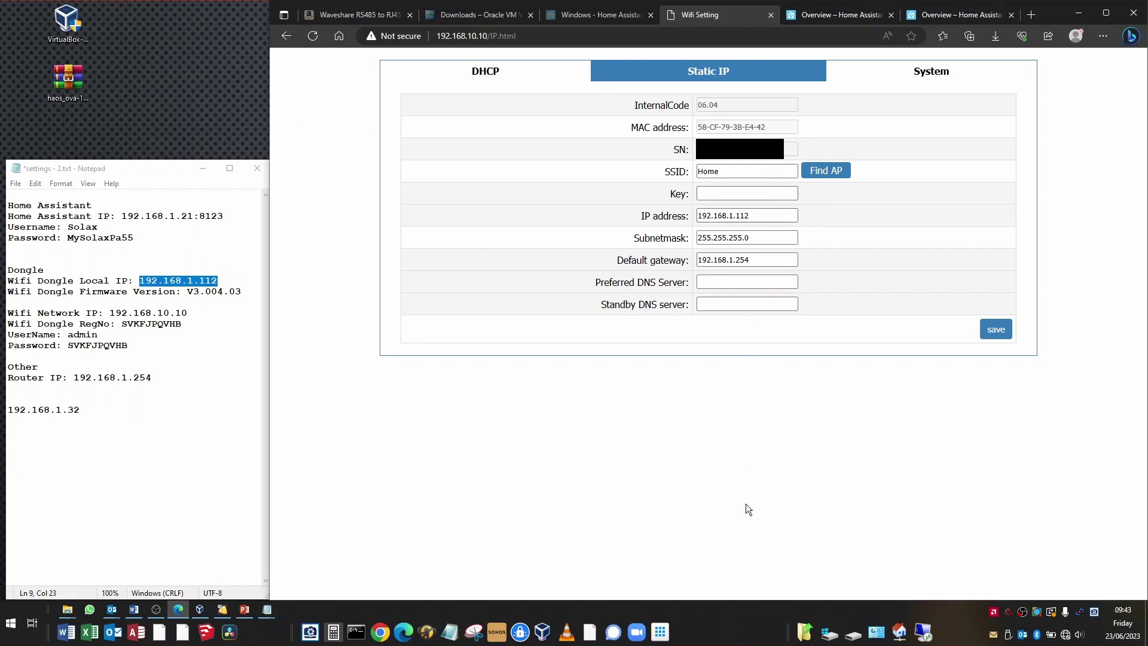
click(933, 74)
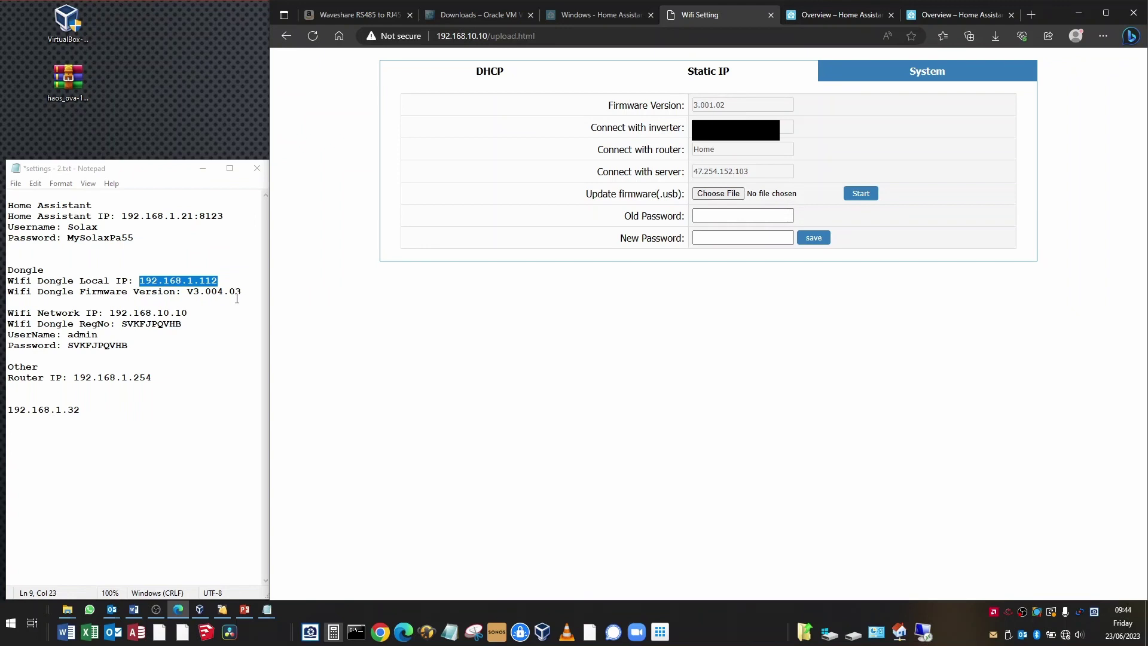
Select the noted firmware V3.004.03 in the notes to compare against the dongle's 3.001.02
click(200, 302)
drag(188, 292, 246, 294)
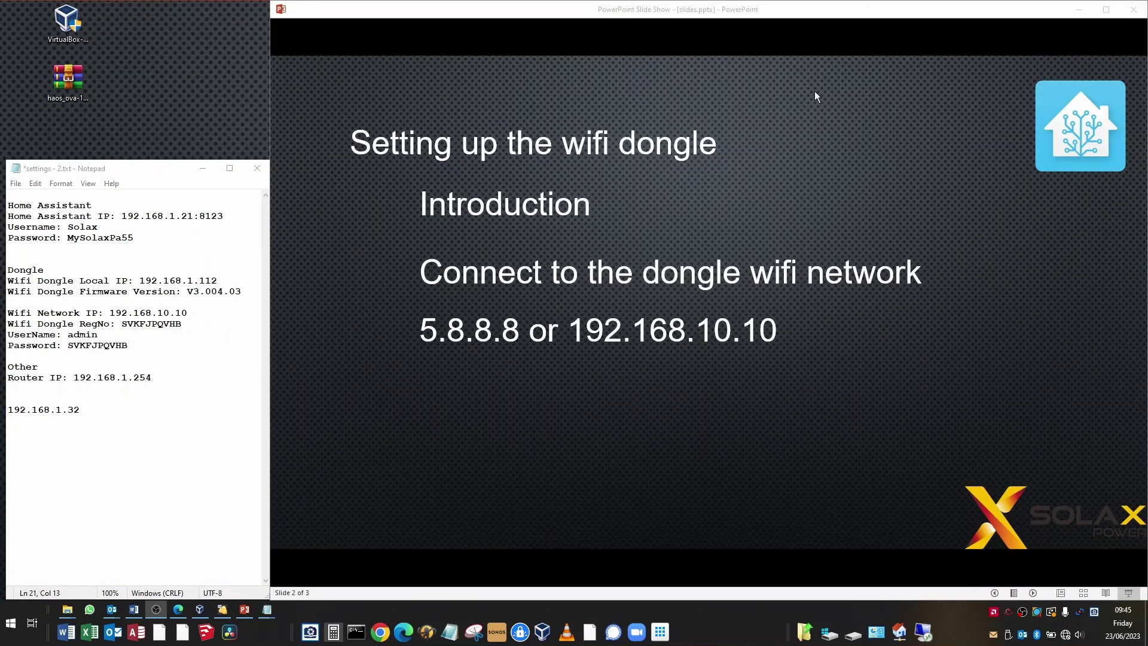
Build the two username and password lines on slide 2, then advance to 'Configuring the wifi dongle'
click(809, 13)
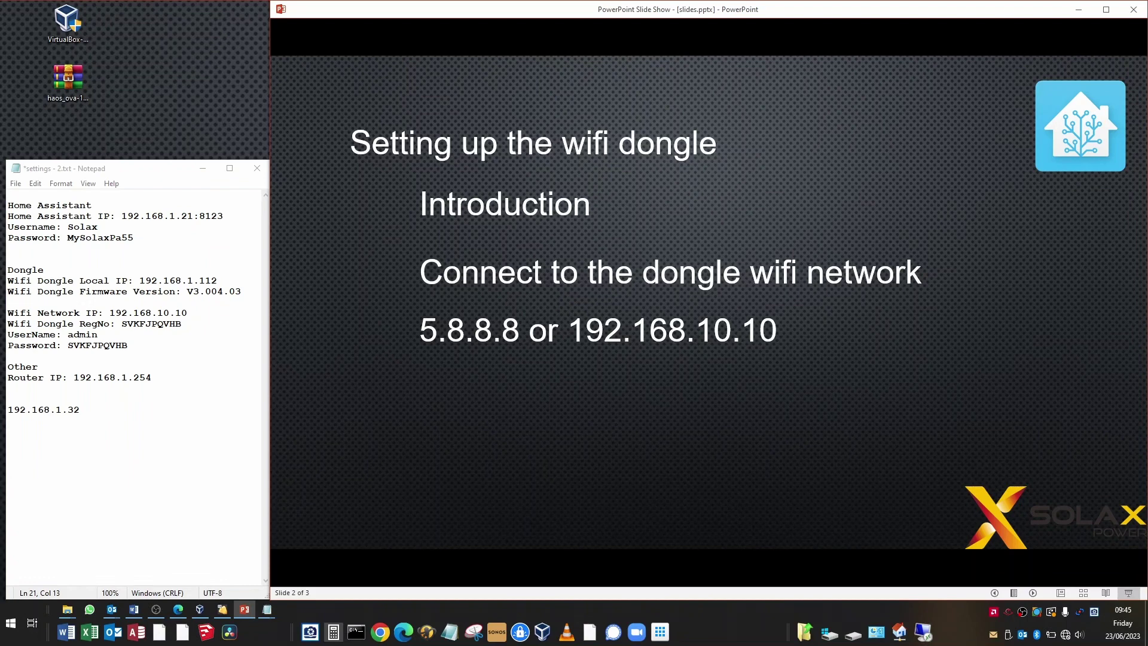
key(Right)
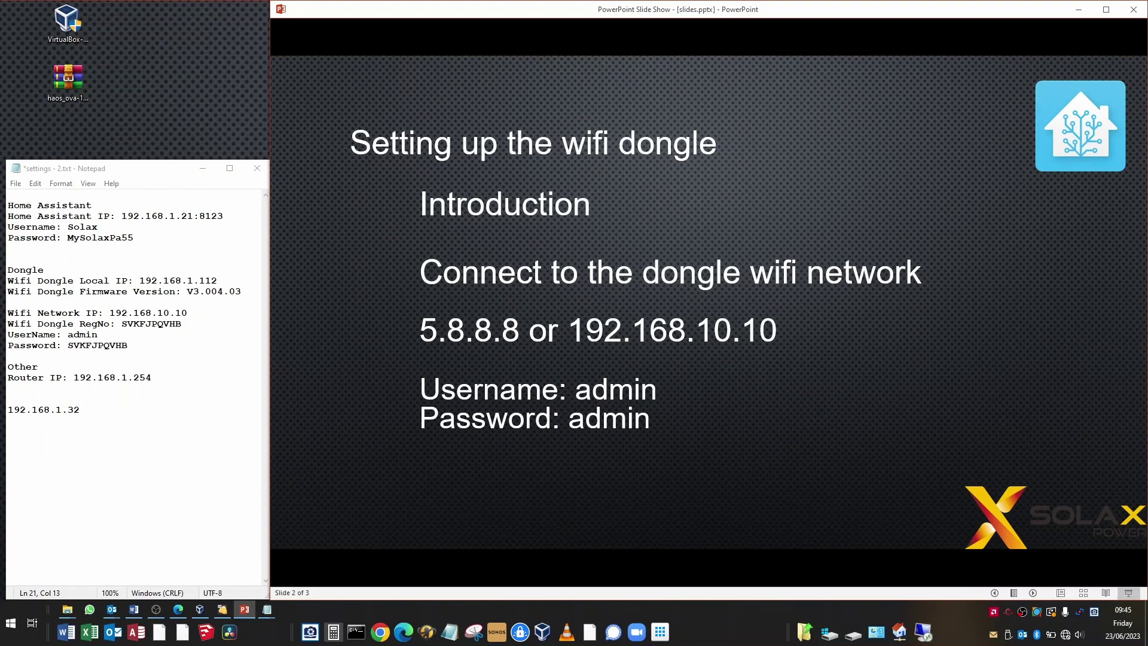
key(Right)
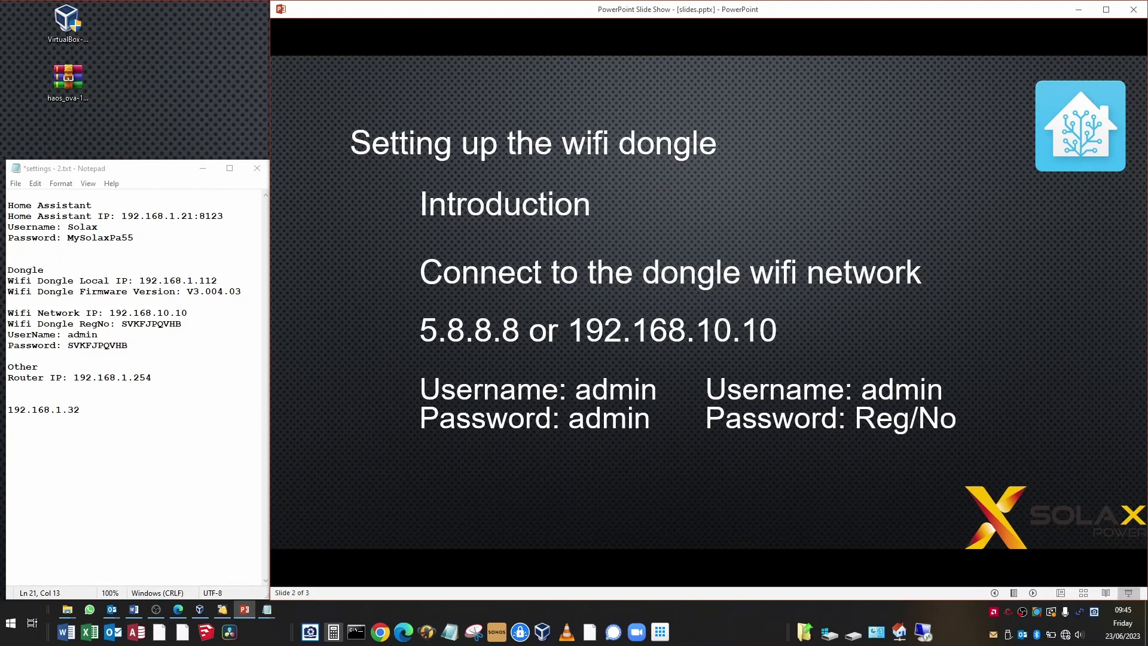
key(Right)
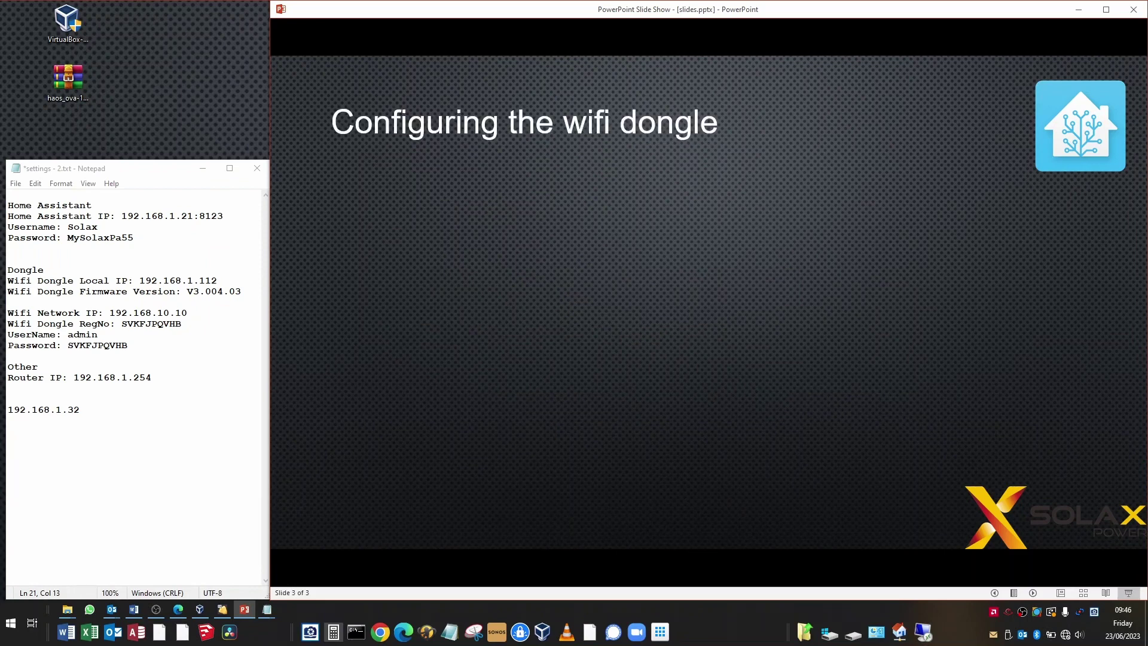
Build the SSID, wifi key, Fixed IP vs DHCP and 'Record all the IP addresses and links' bullets
key(Right)
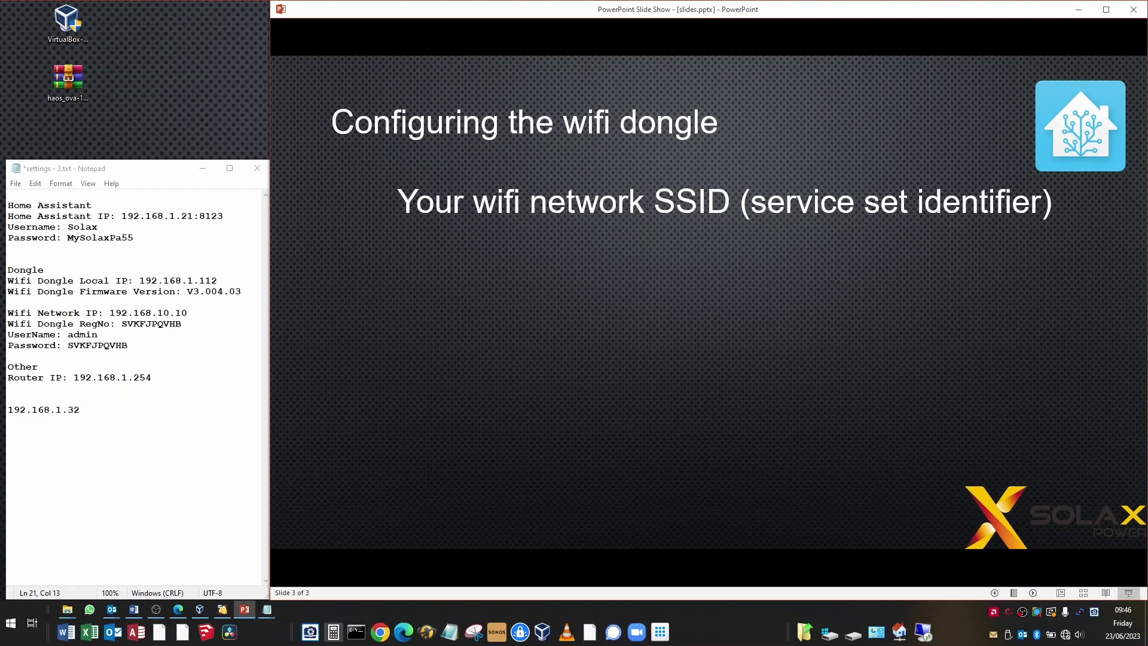
key(Right)
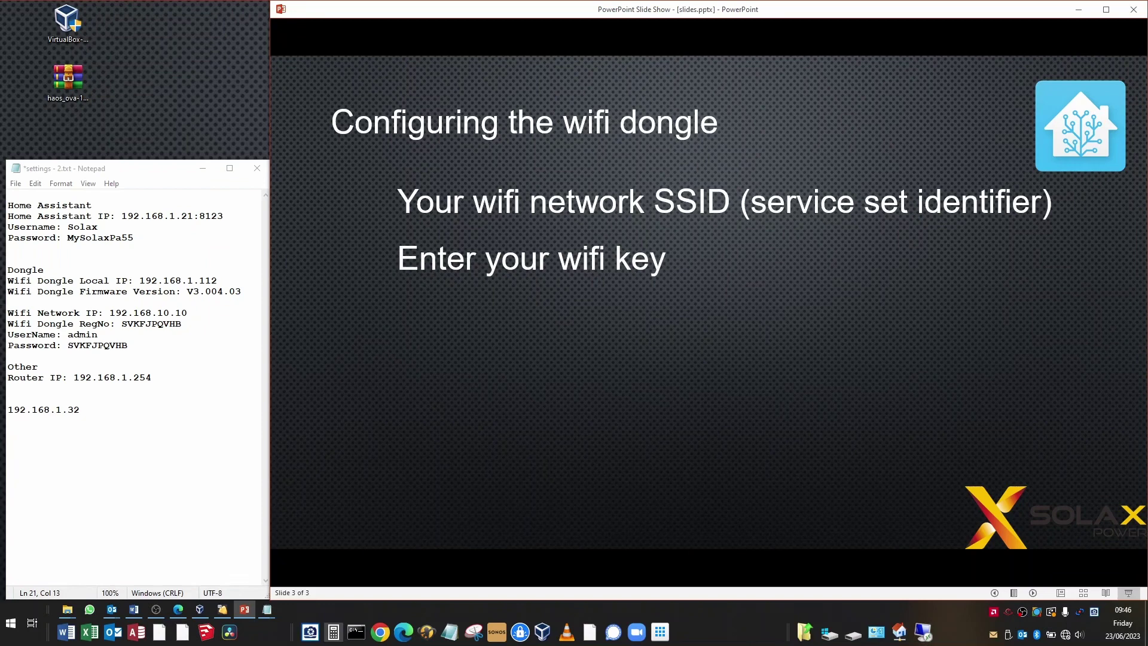
key(Right)
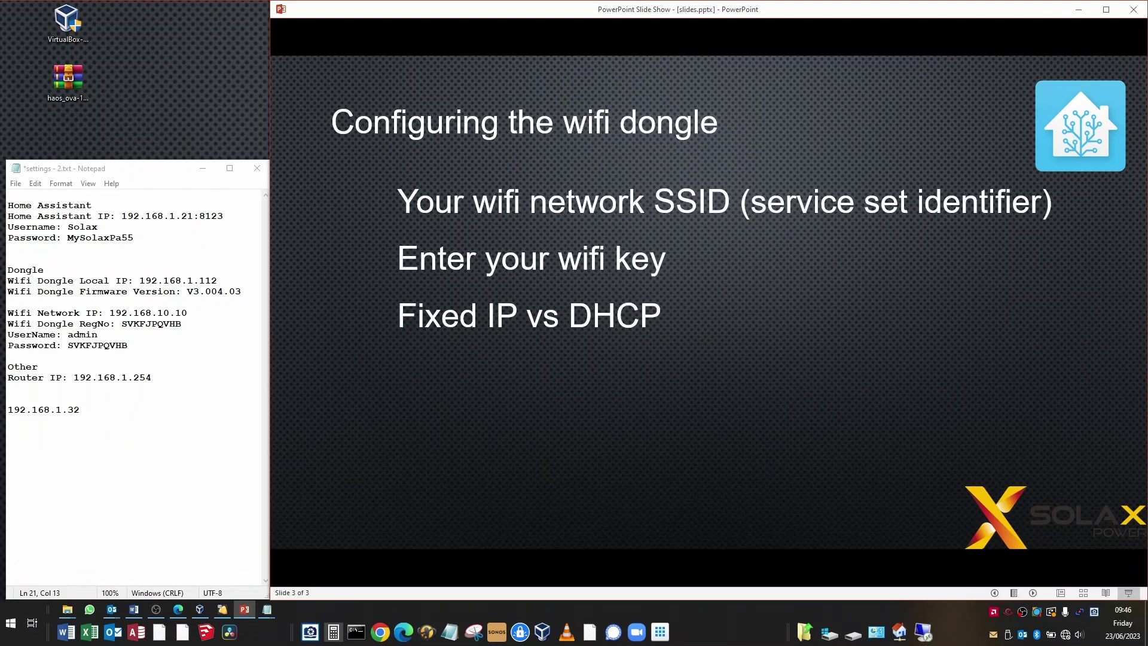
key(Right)
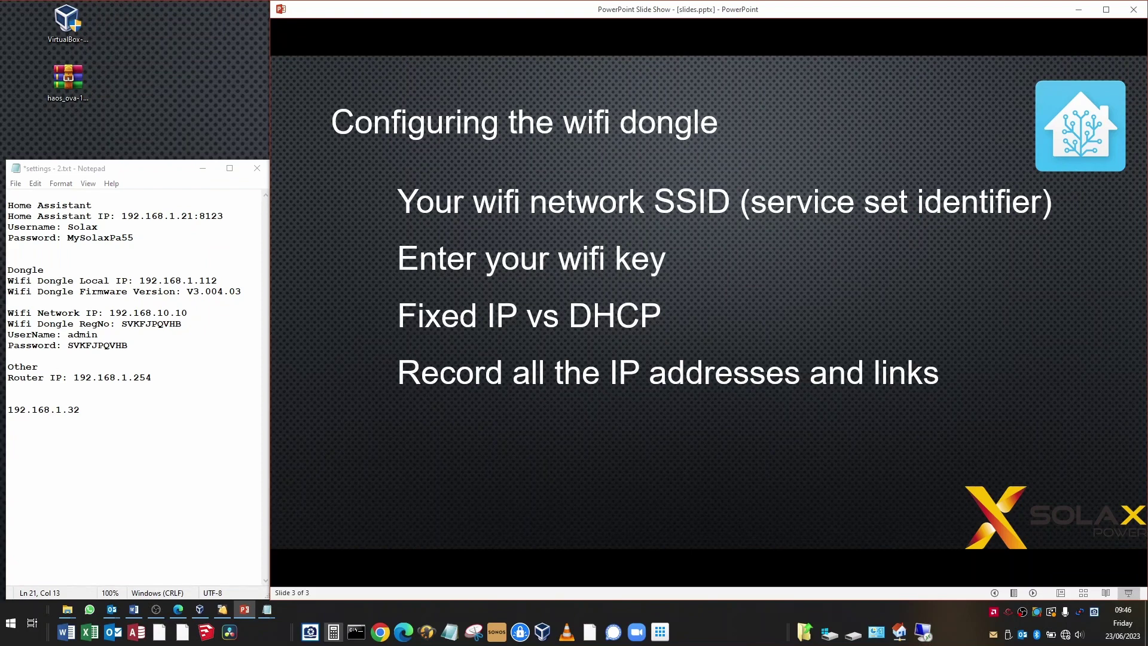
click(118, 472)
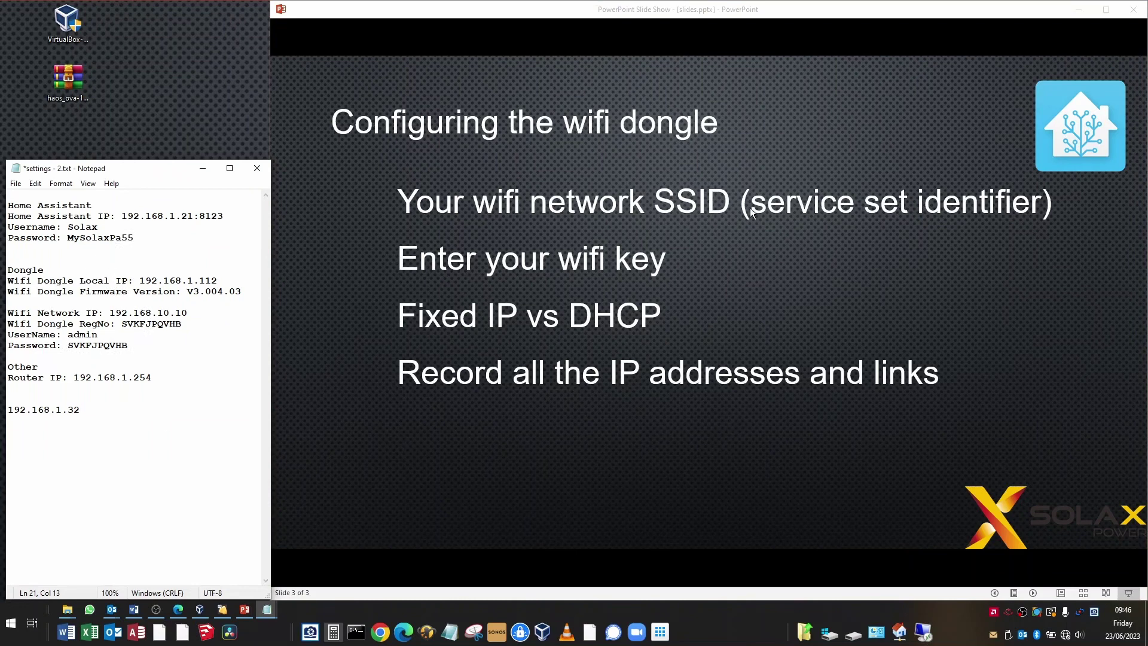
click(728, 9)
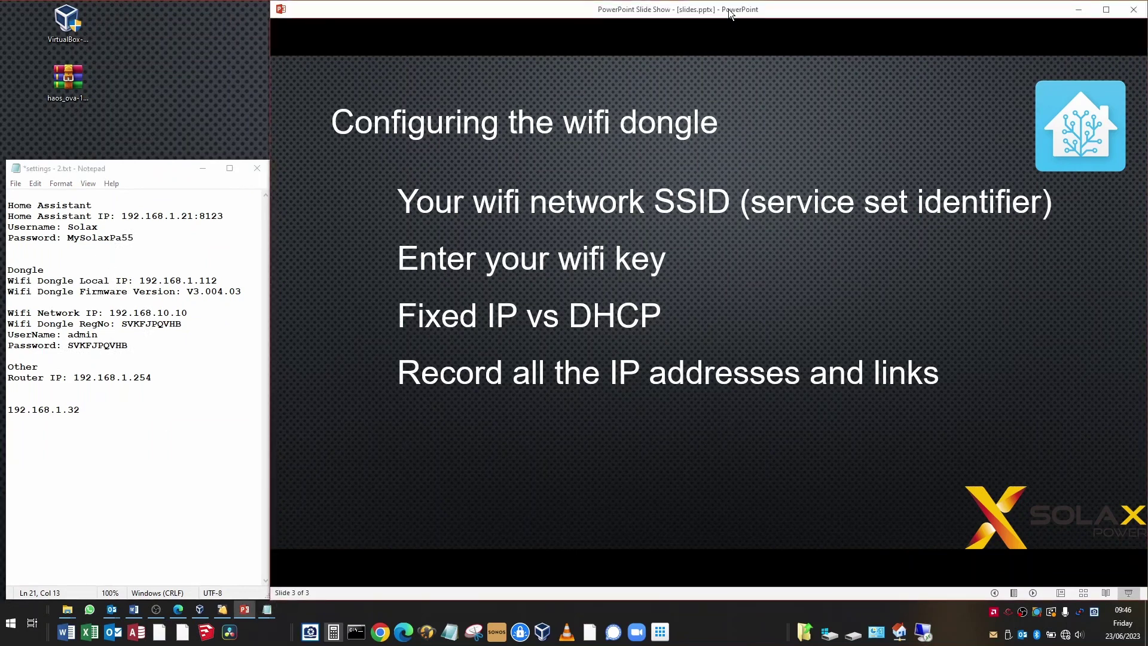
Show the 'firmware V3.004.03 or above' and 'Click save and check' bullets on slide 3
key(Right)
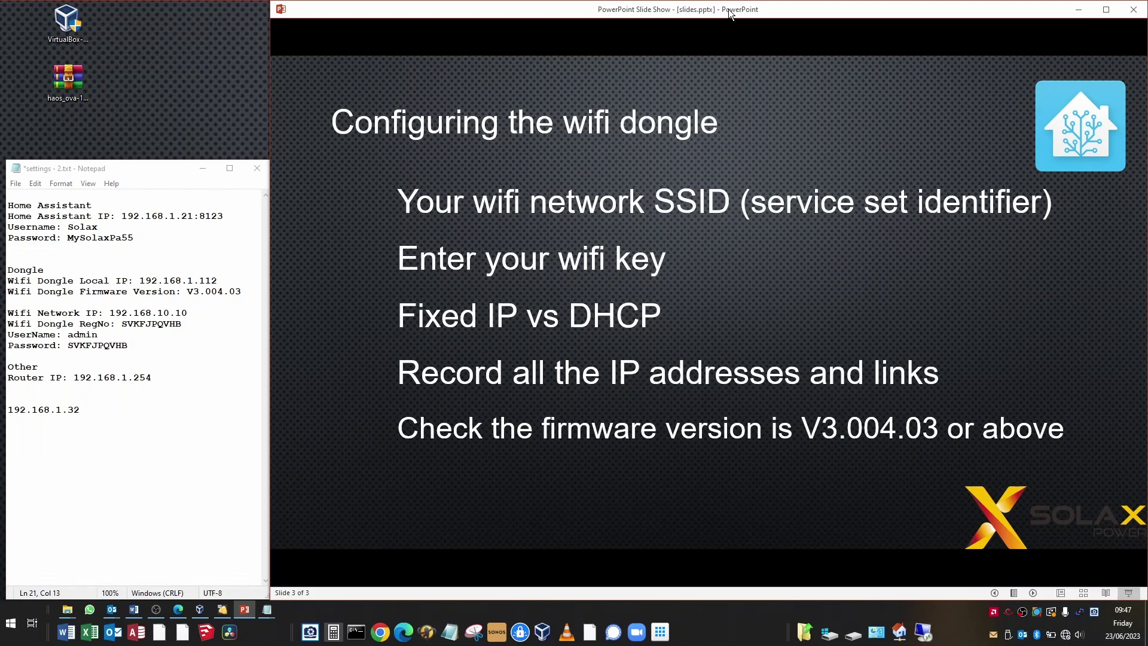
key(Right)
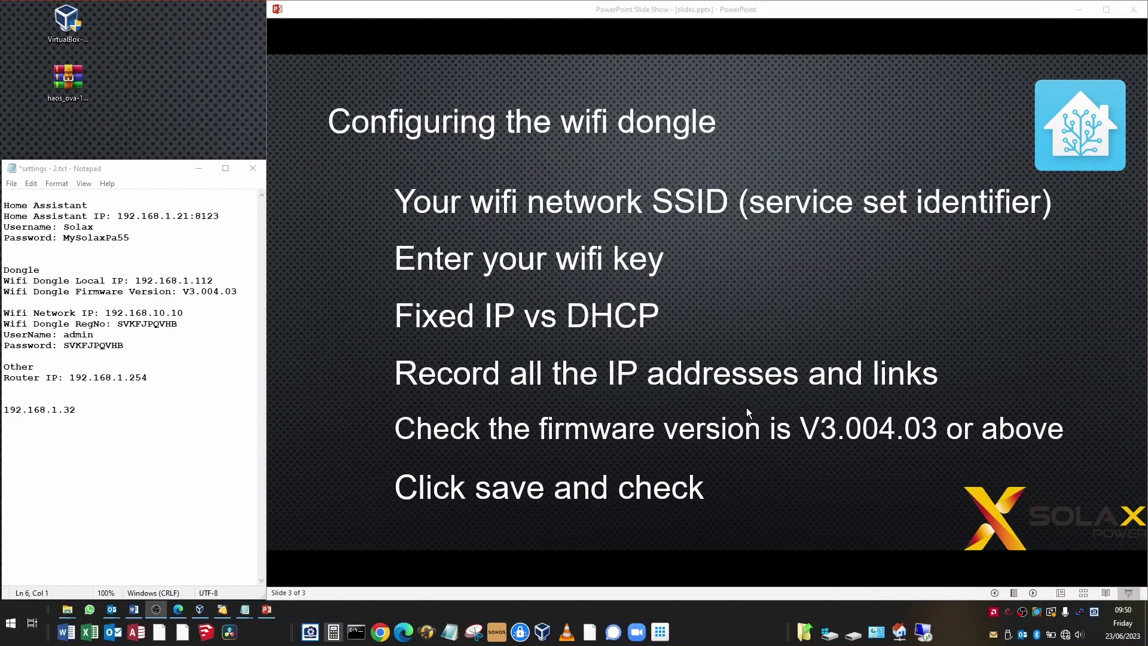
click(1066, 634)
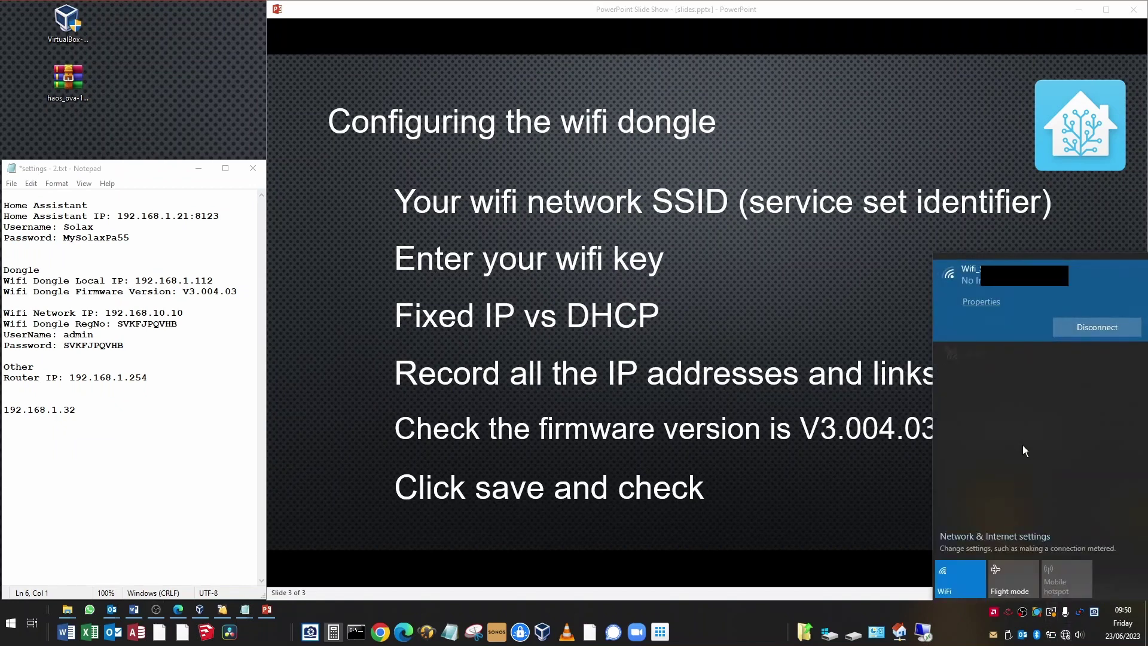
Select the secured Home network in the Windows network list
click(985, 361)
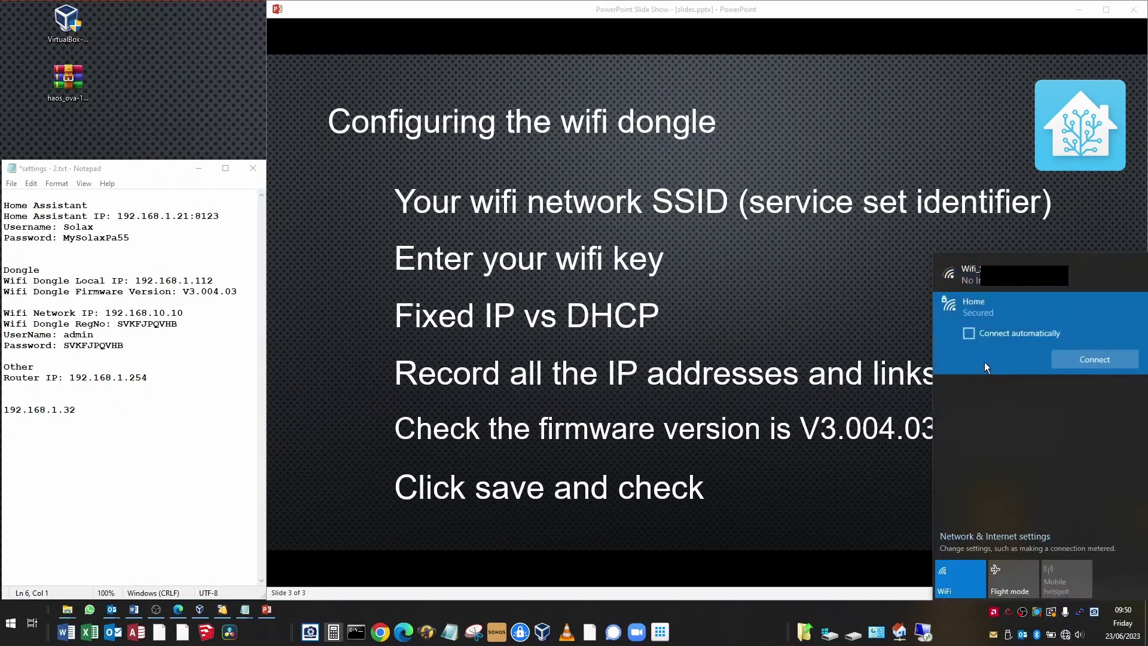